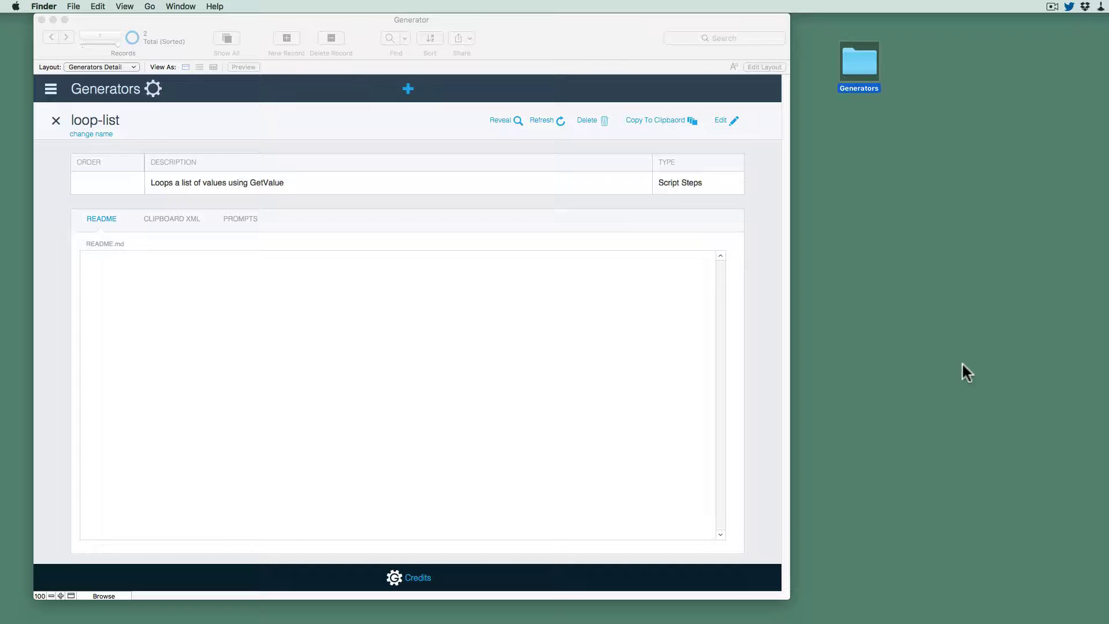
Step: Reveal the loop-list generator's package folder in Finder and check the contents of the Generators folder on the desktop
left_click(580, 22)
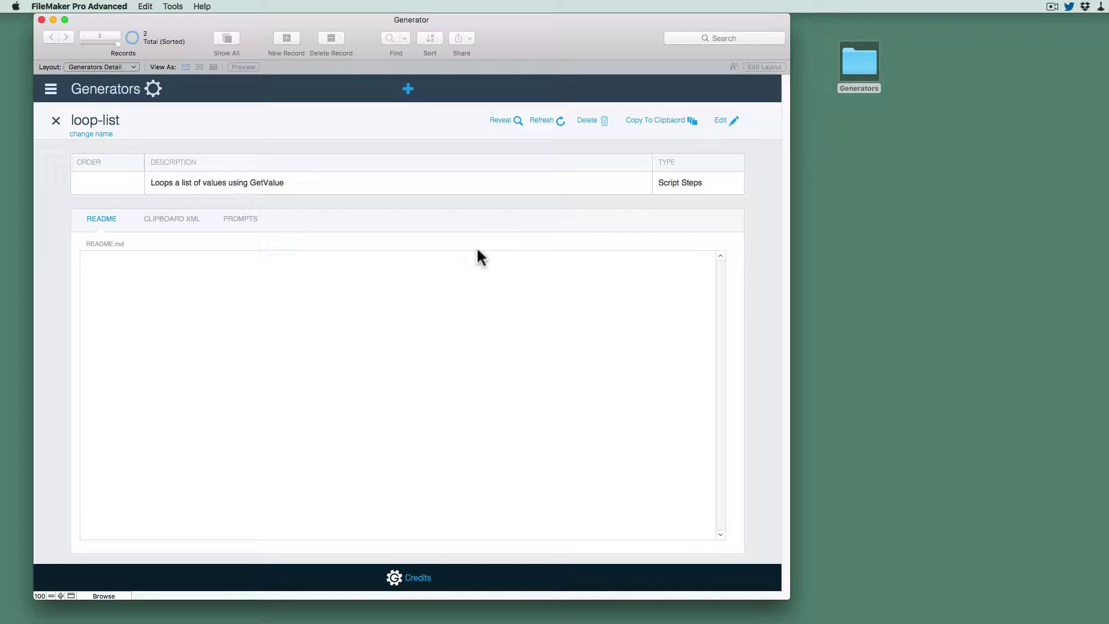
left_click(516, 121)
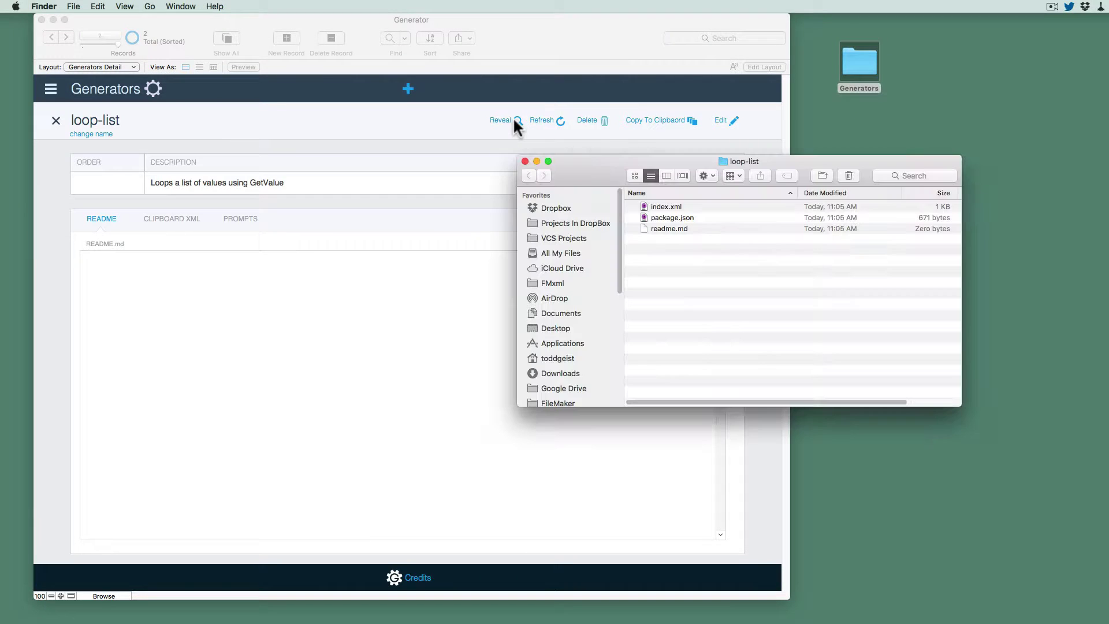
left_click_drag(665, 173, 506, 133)
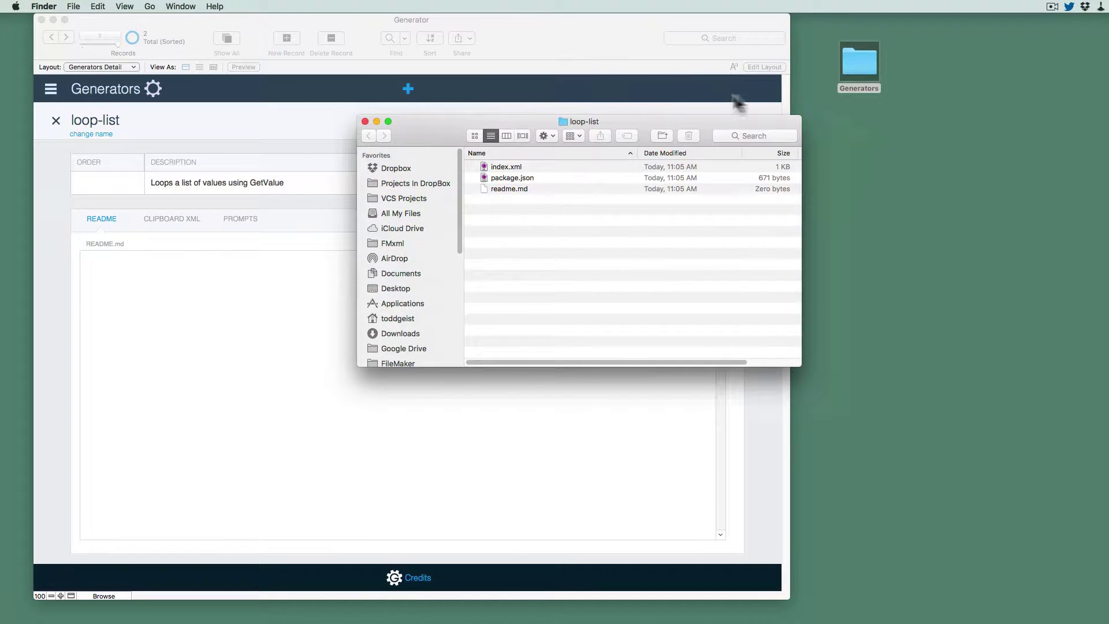
double_click(861, 64)
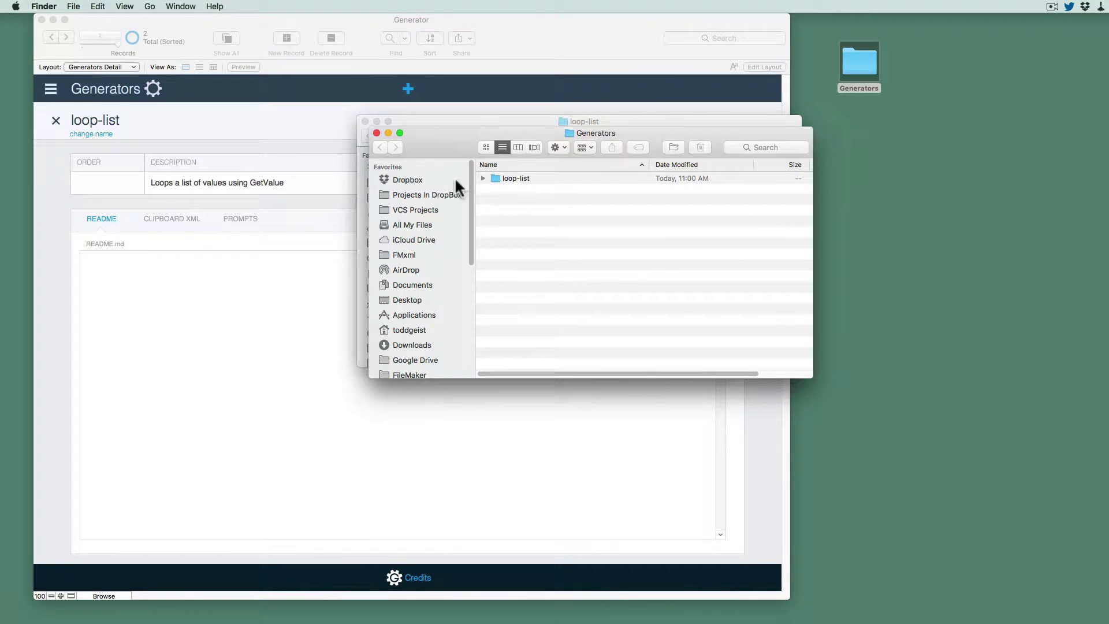
left_click(377, 133)
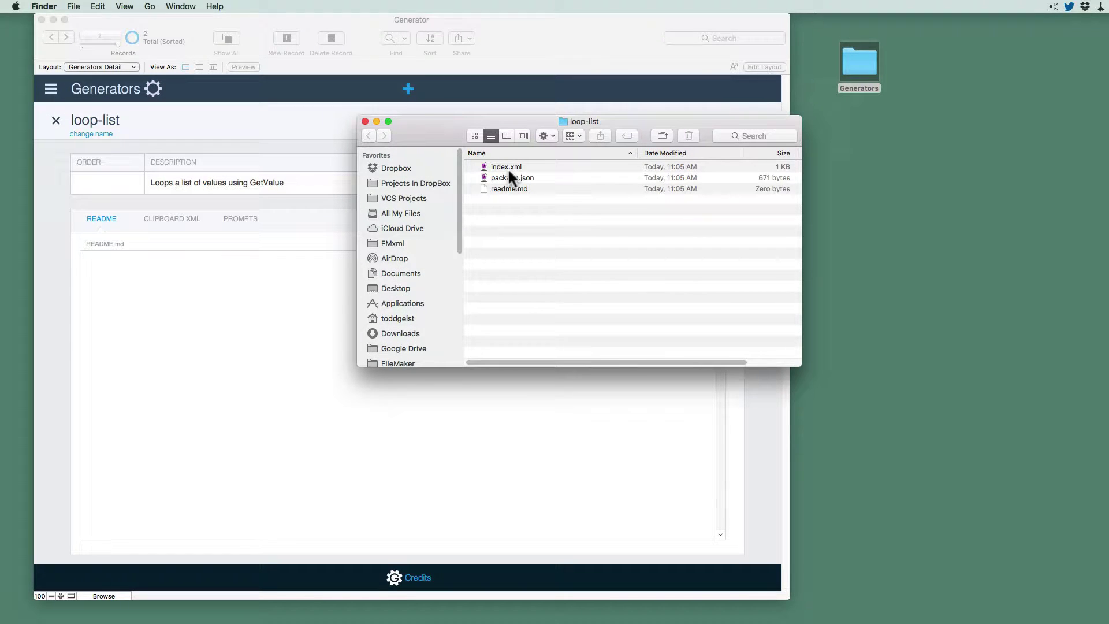
Step: Review the contents of package.json and index.xml from the loop-list folder in TextMate, and close the files and folder window
double_click(508, 178)
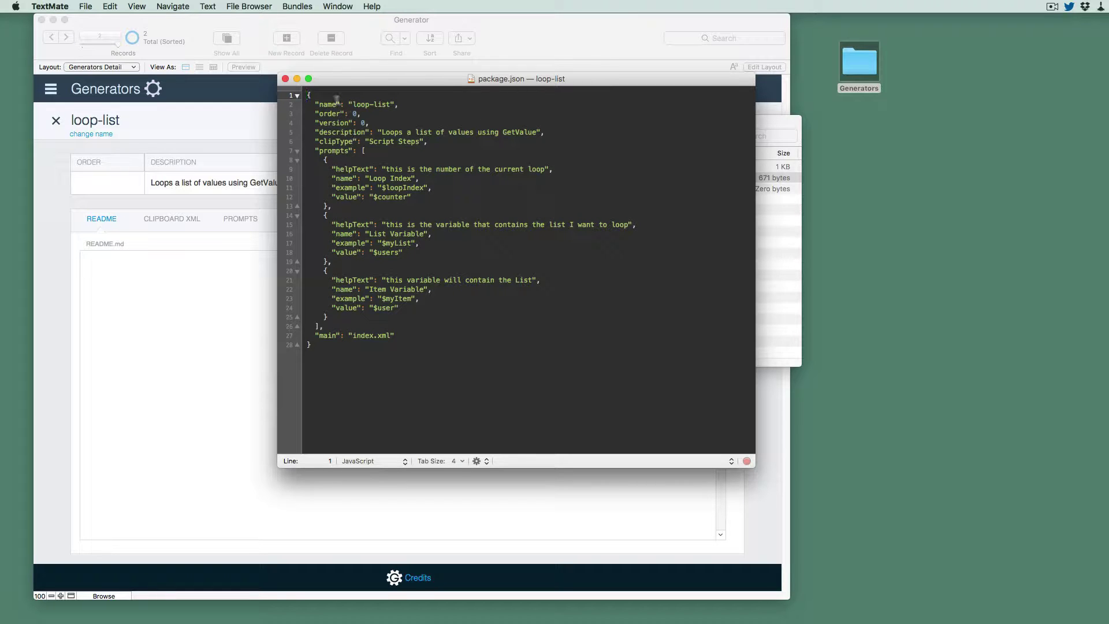
left_click(285, 78)
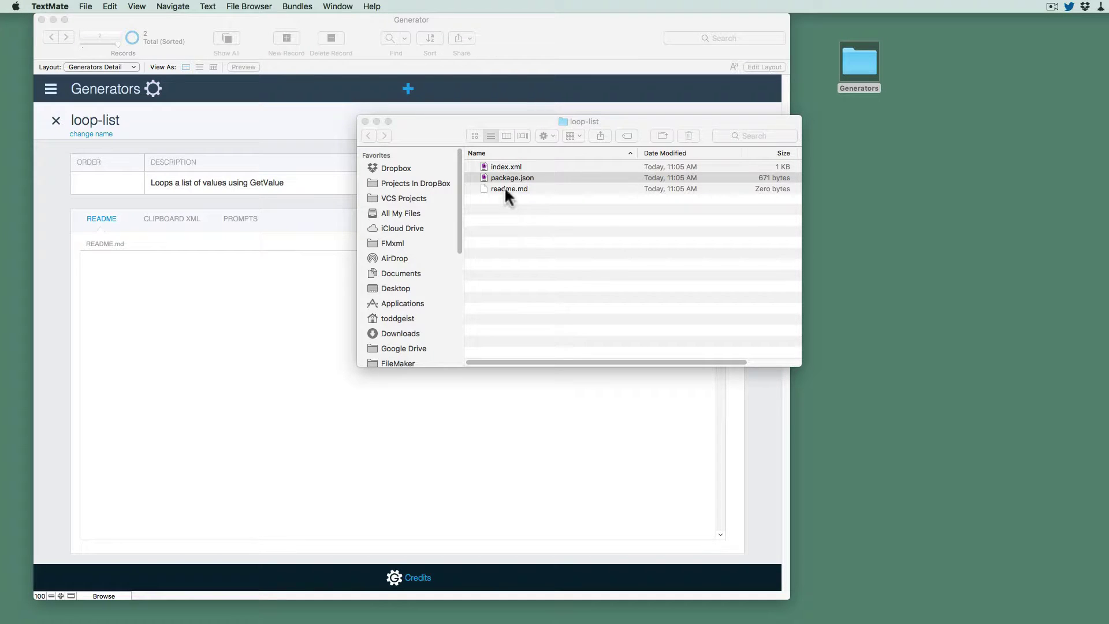
left_click(494, 165)
double_click(495, 168)
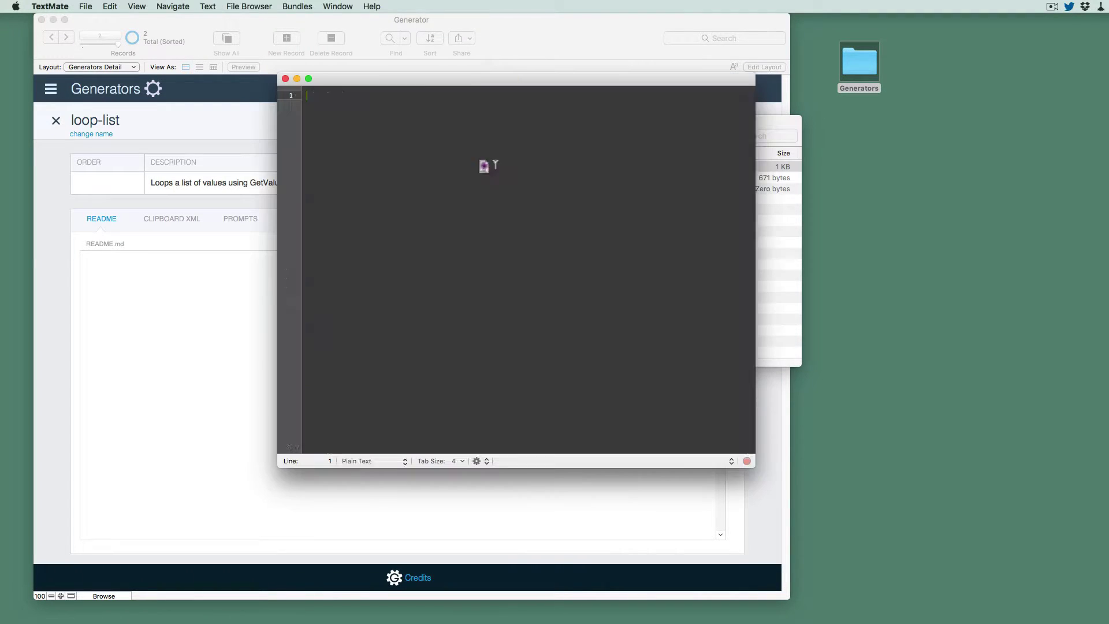
scroll(497, 273, "down", 10)
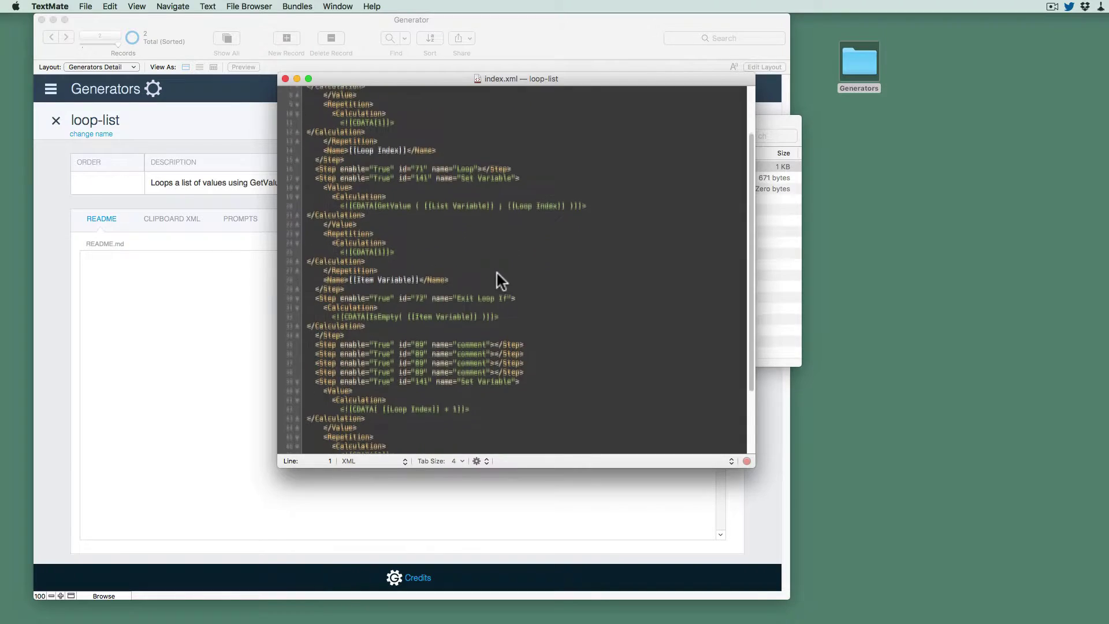
scroll(497, 273, "up", 10)
scroll(497, 272, "down", 10)
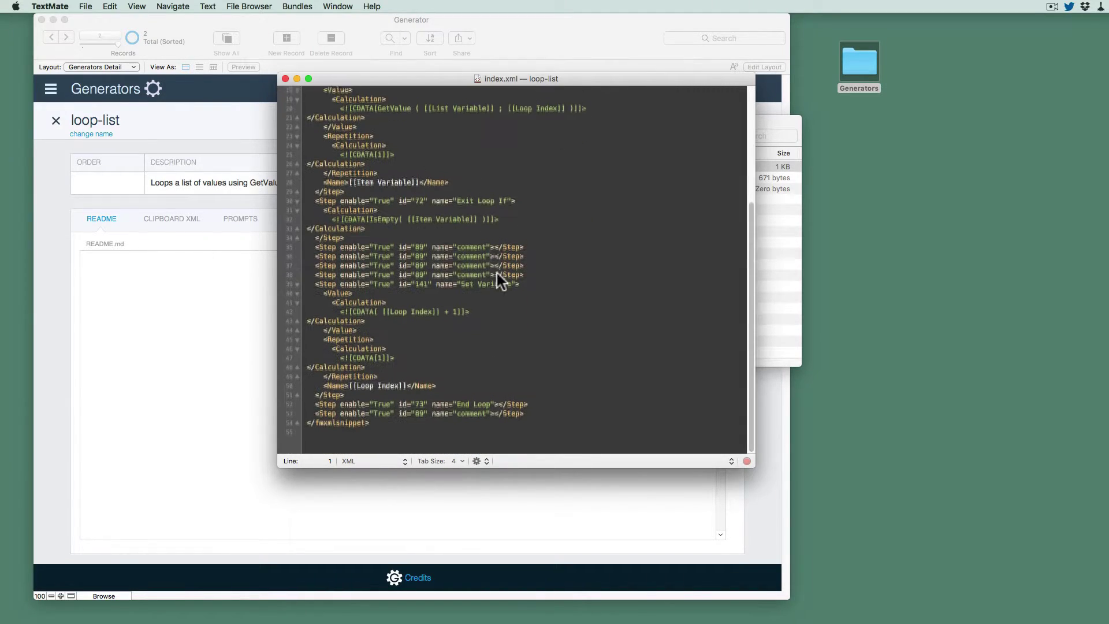
left_click(285, 79)
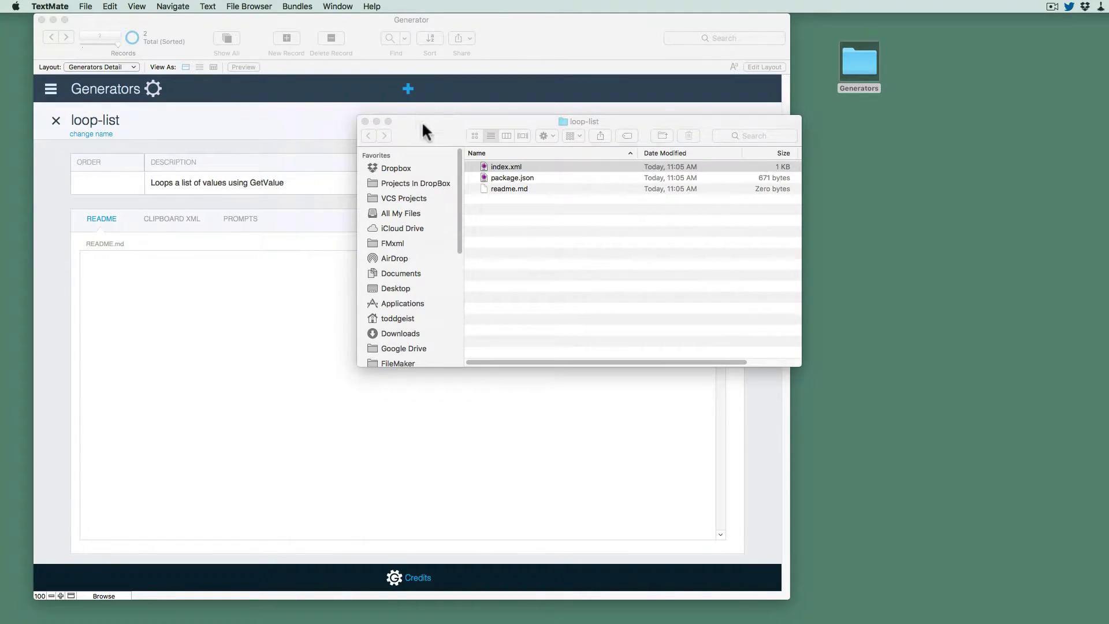
left_click(422, 123)
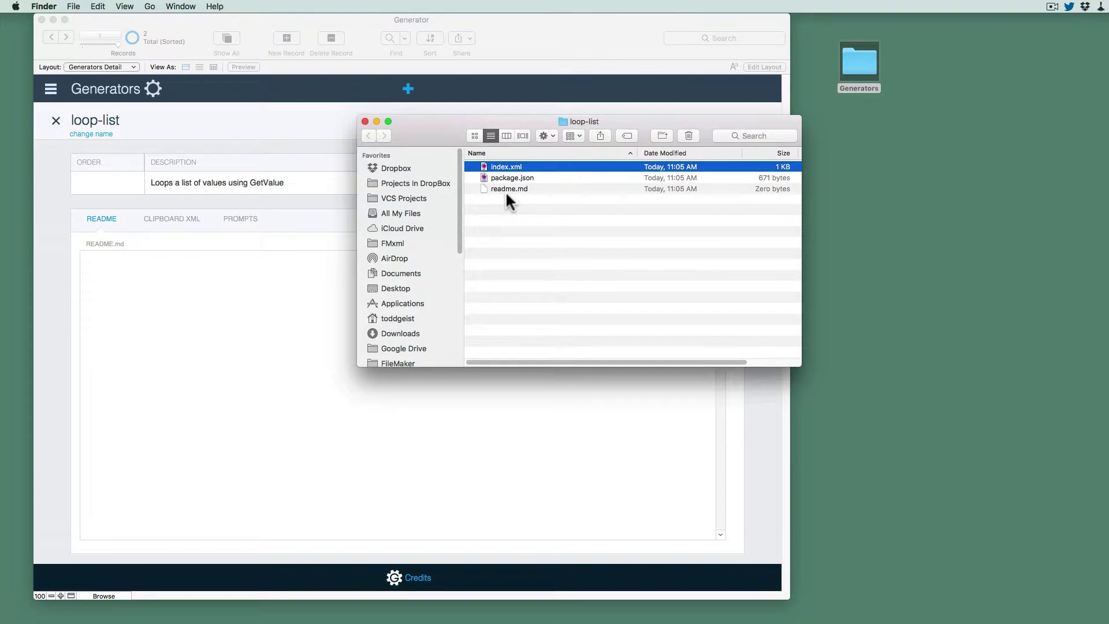
left_click(364, 120)
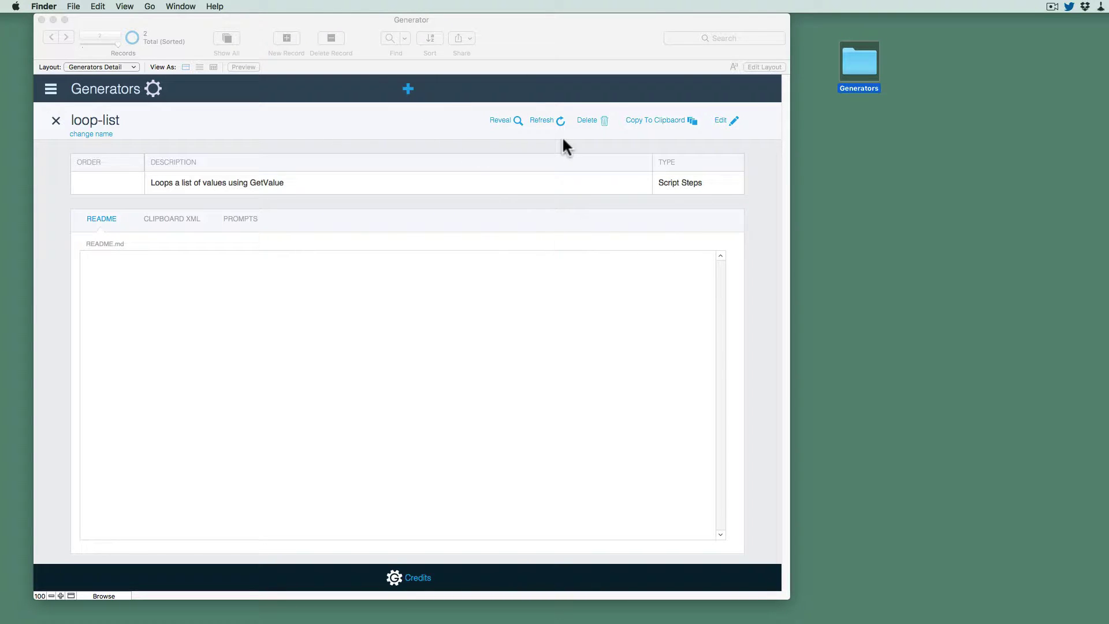
Step: Return to the generators list and set its folder to a new folder named Projects created on the Desktop
left_click(75, 133)
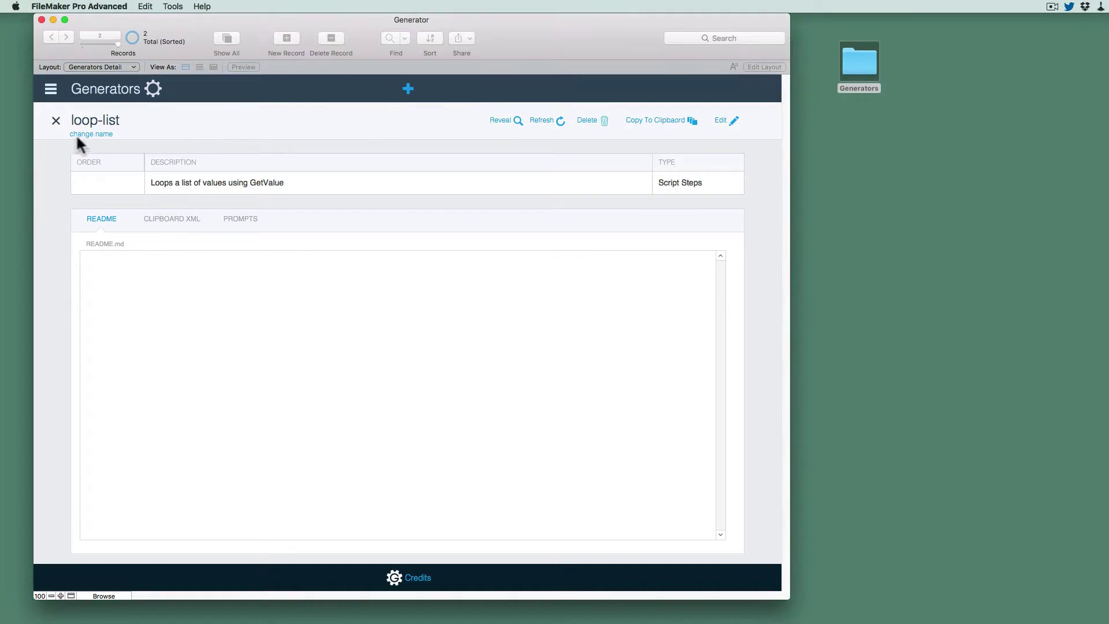
left_click(56, 121)
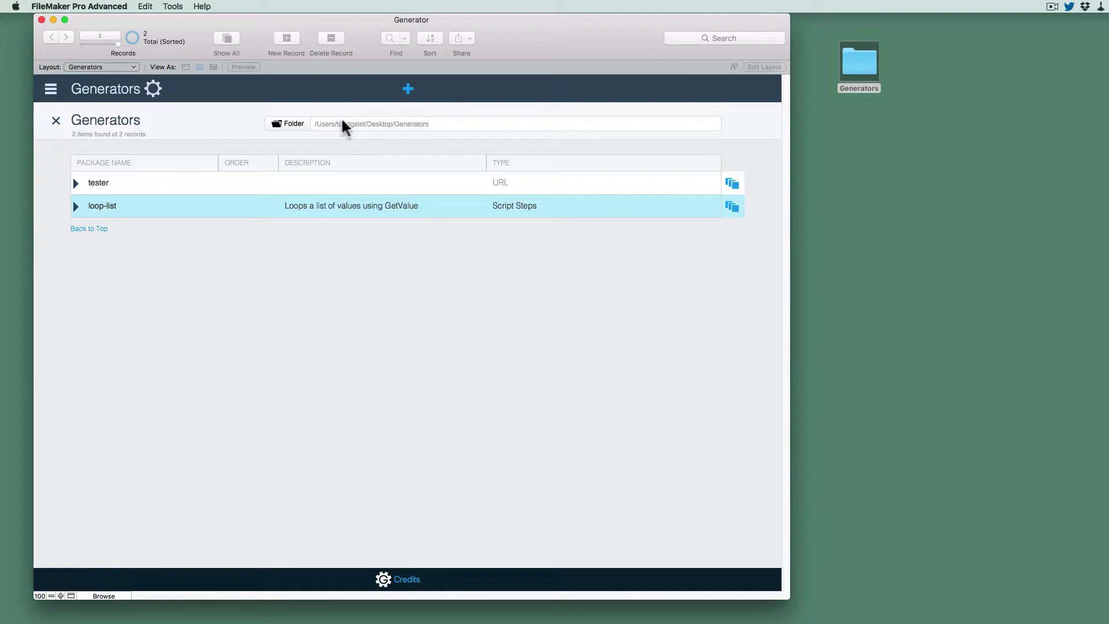
left_click(289, 124)
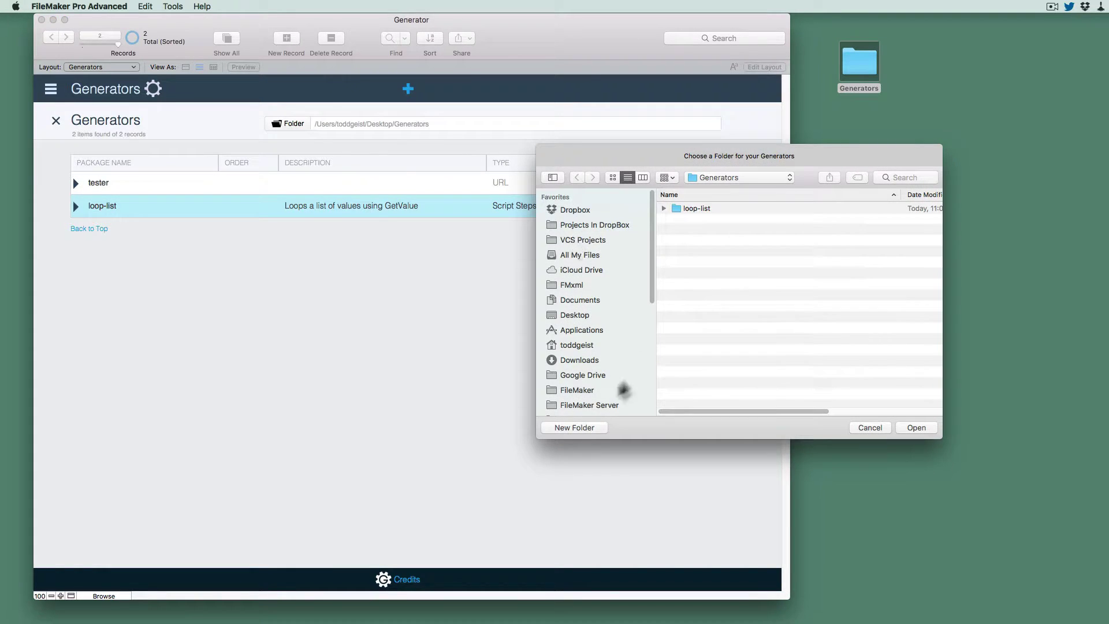
left_click(589, 428)
left_click(659, 258)
left_click(639, 316)
left_click(590, 429)
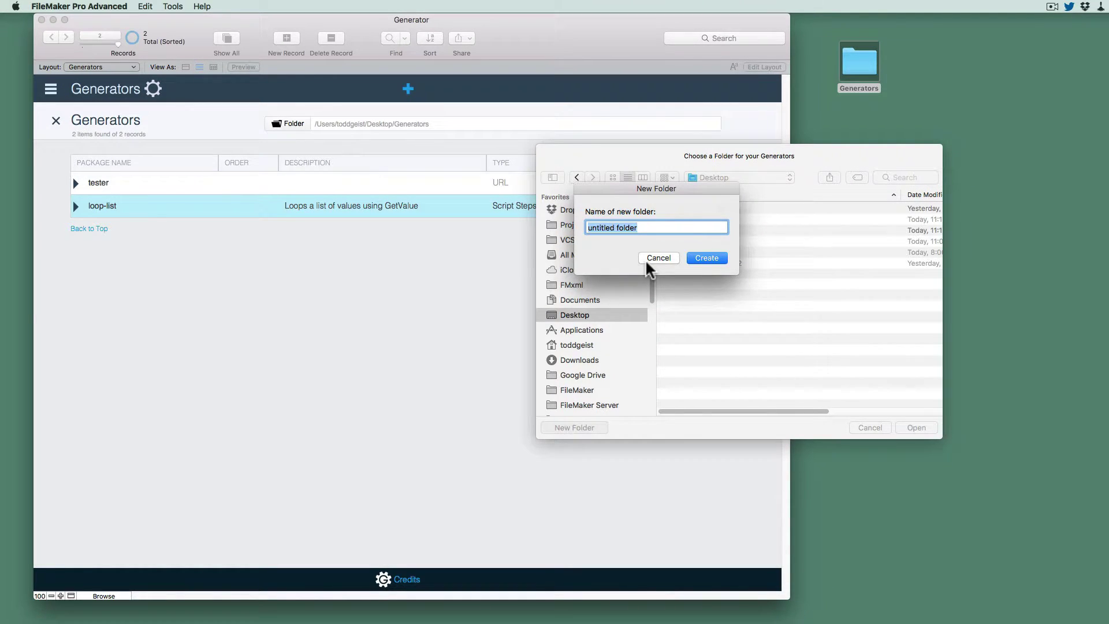
type("Proijects")
left_click(707, 258)
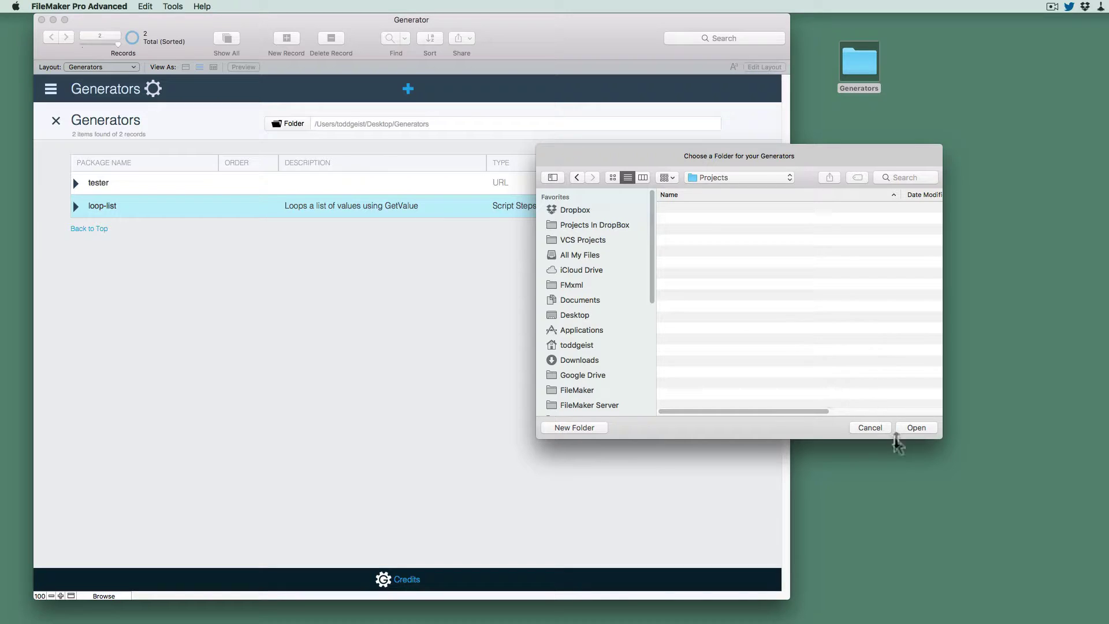
left_click(918, 430)
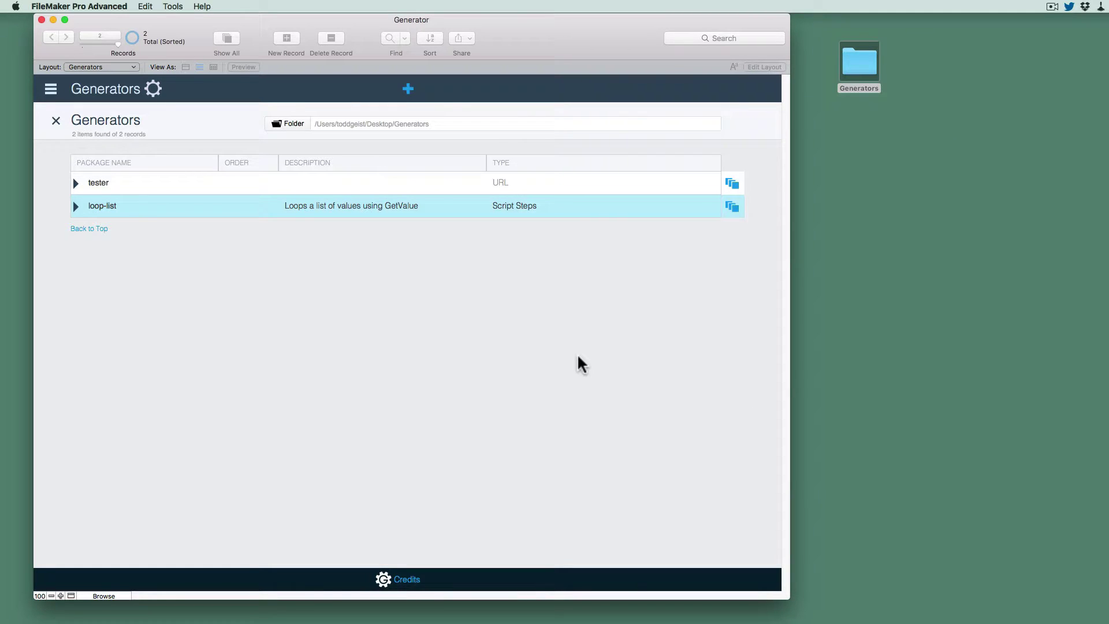
Step: Switch to the JSON API Explorer and back to Generators to refresh the displayed folder path
left_click(50, 90)
left_click(86, 124)
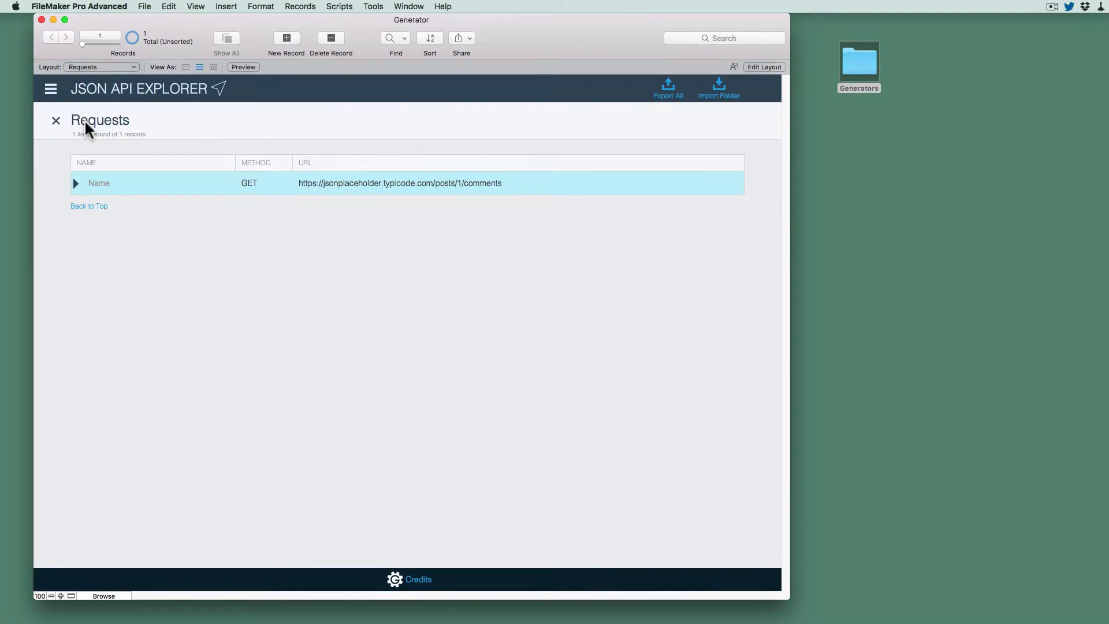
left_click(51, 94)
left_click(284, 122)
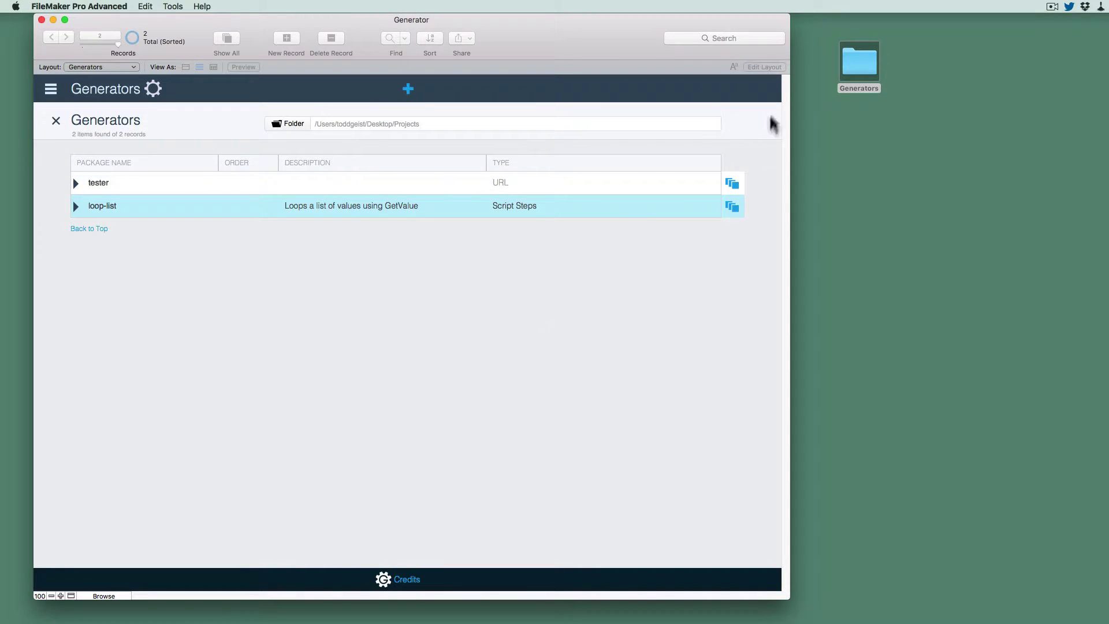
Step: Place the Projects folder on the desktop directly below the Generators folder
left_click_drag(859, 64, 861, 124)
left_click(379, 333)
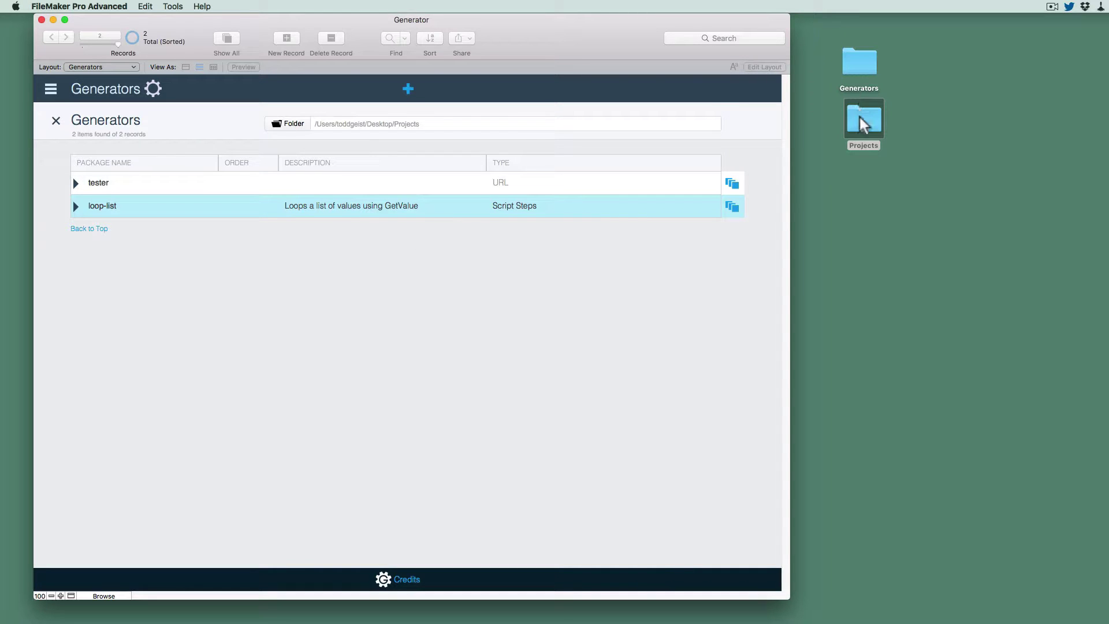
left_click_drag(863, 119, 853, 115)
left_click(230, 252)
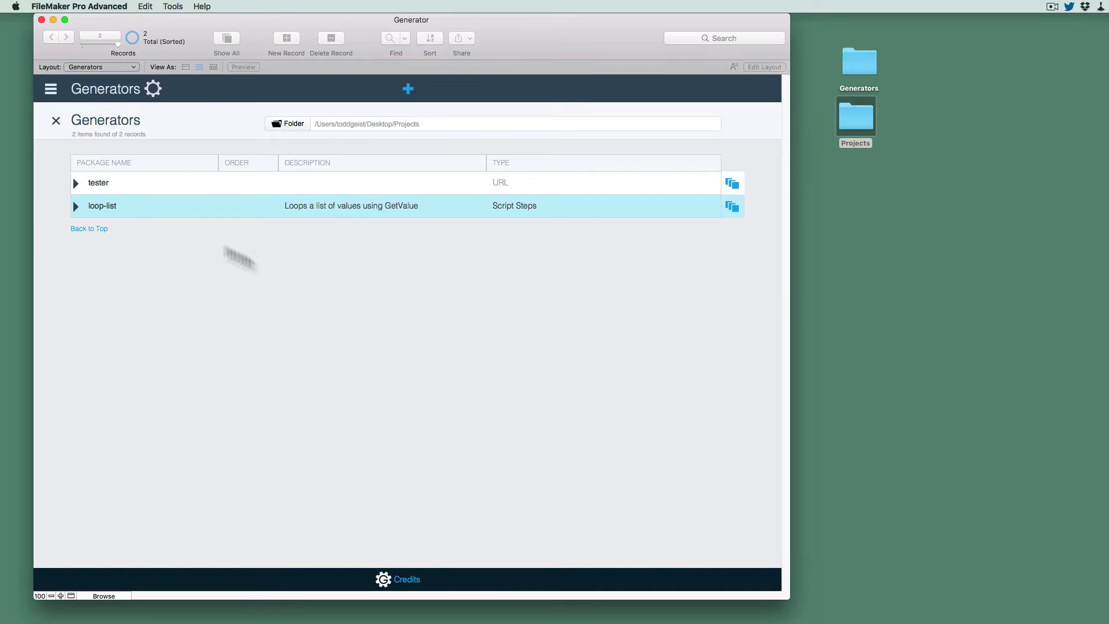
Step: Open the loop-list generator, look at its edit mode, and leave editing without saving
left_click(77, 206)
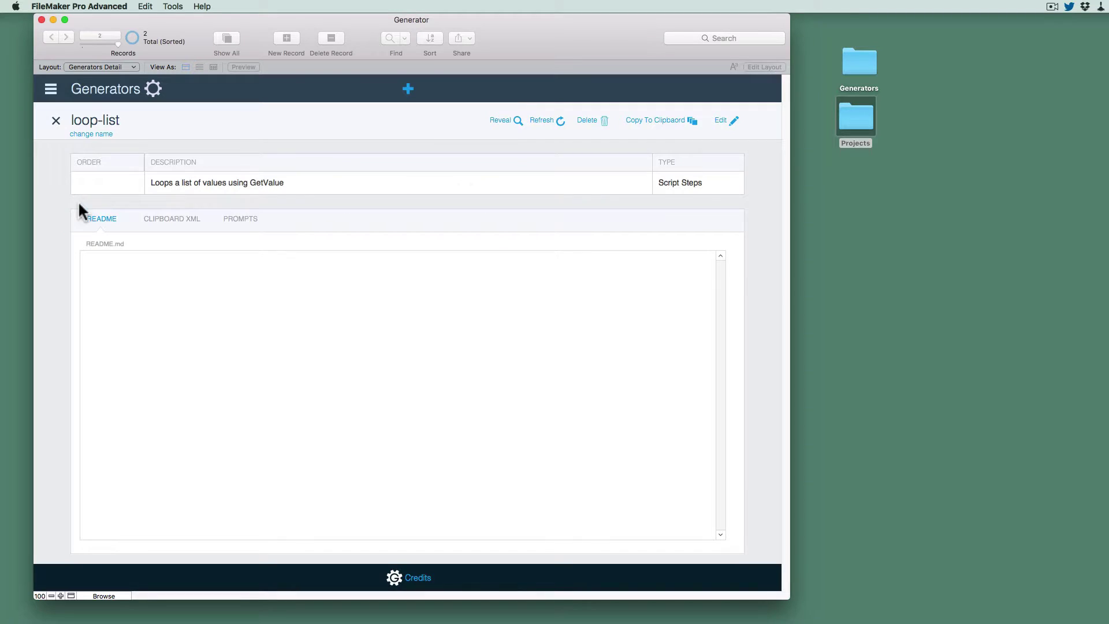
left_click(722, 120)
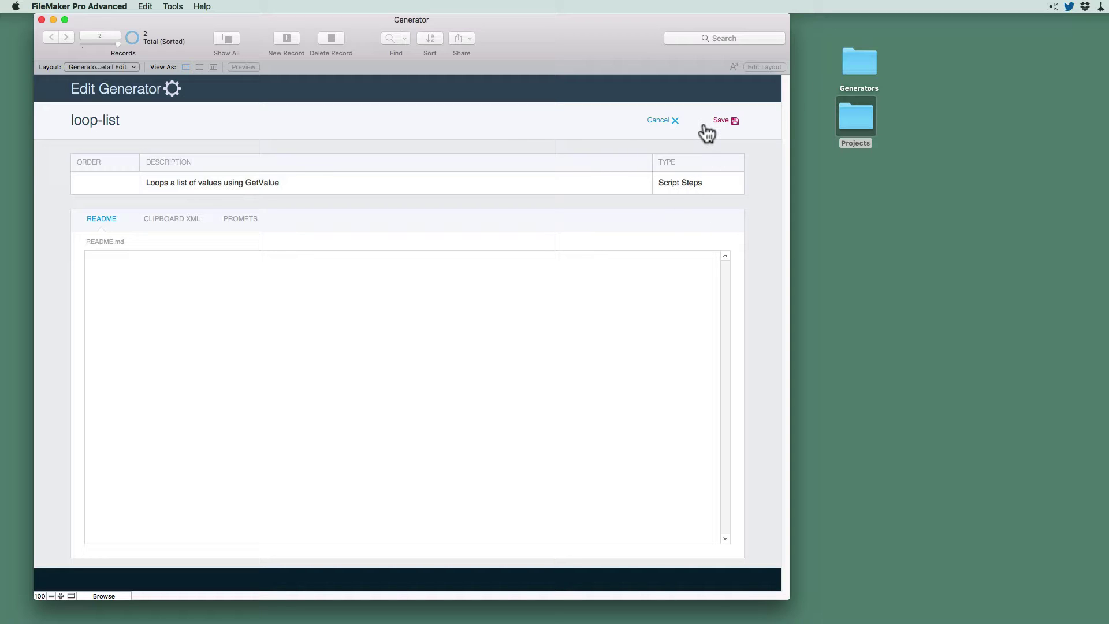
left_click(676, 121)
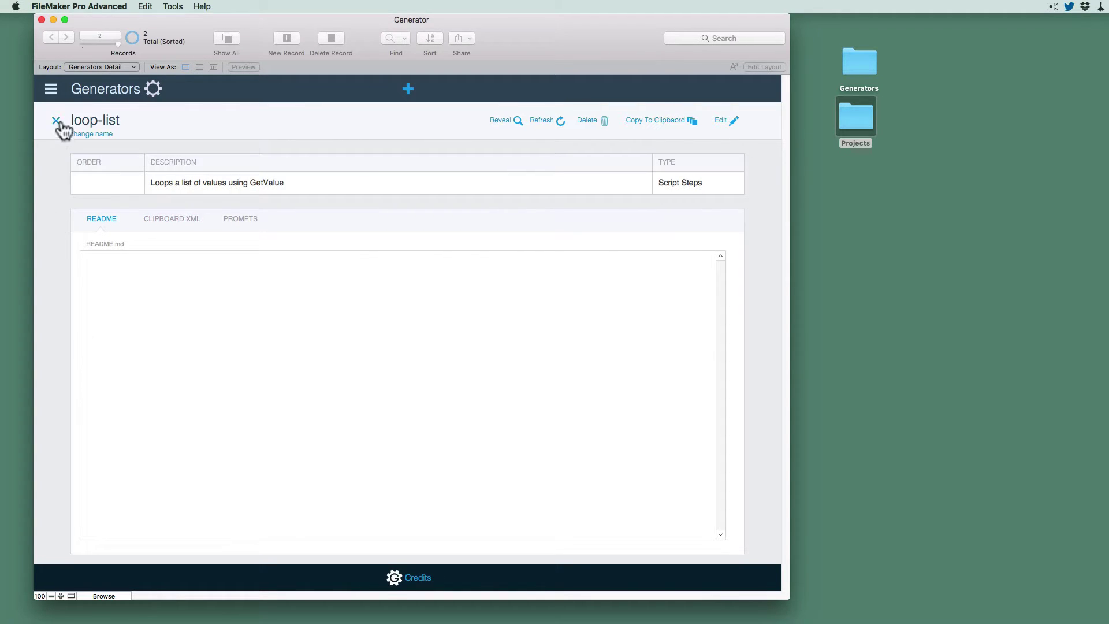
Step: Align the Generators folder above Projects on the desktop and open the GET posts/1/comments request in the JSON API Explorer
left_click(861, 65)
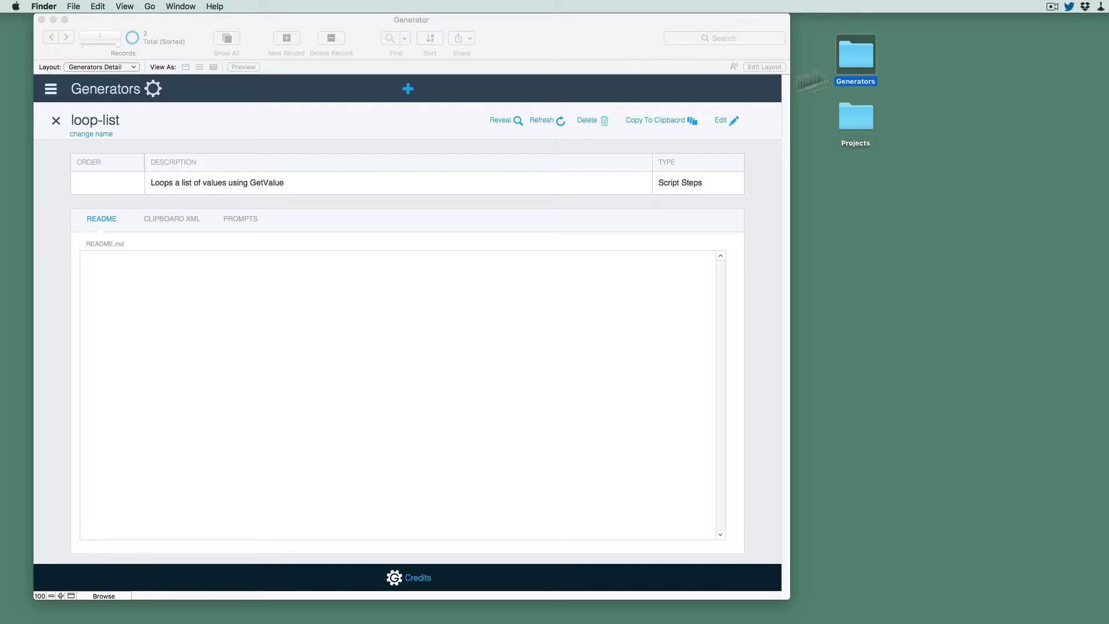
left_click(165, 130)
left_click(53, 91)
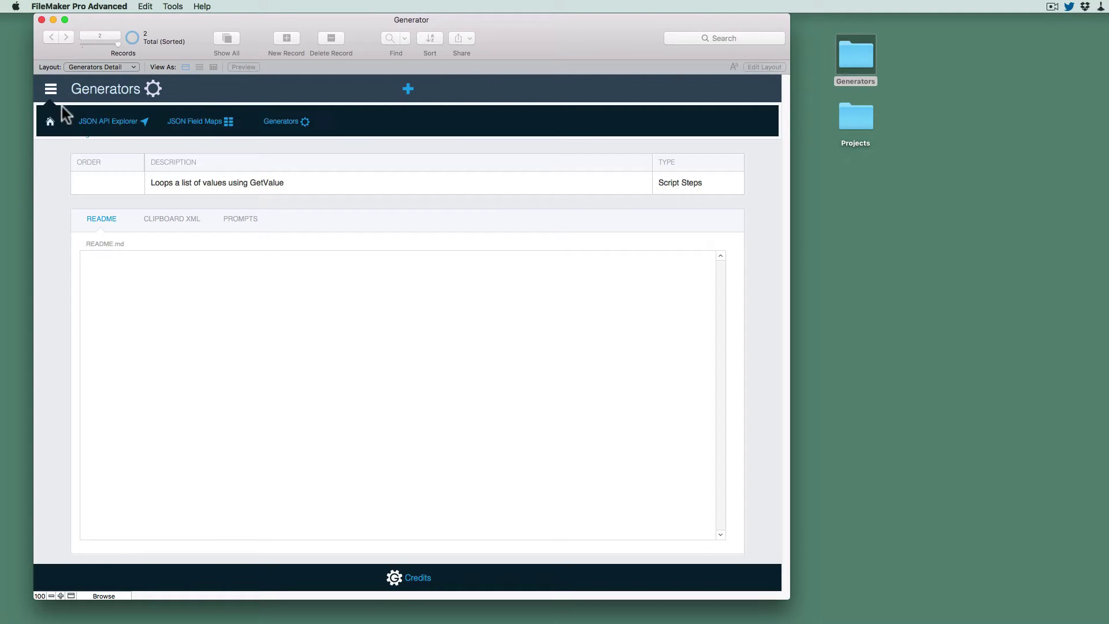
left_click(135, 122)
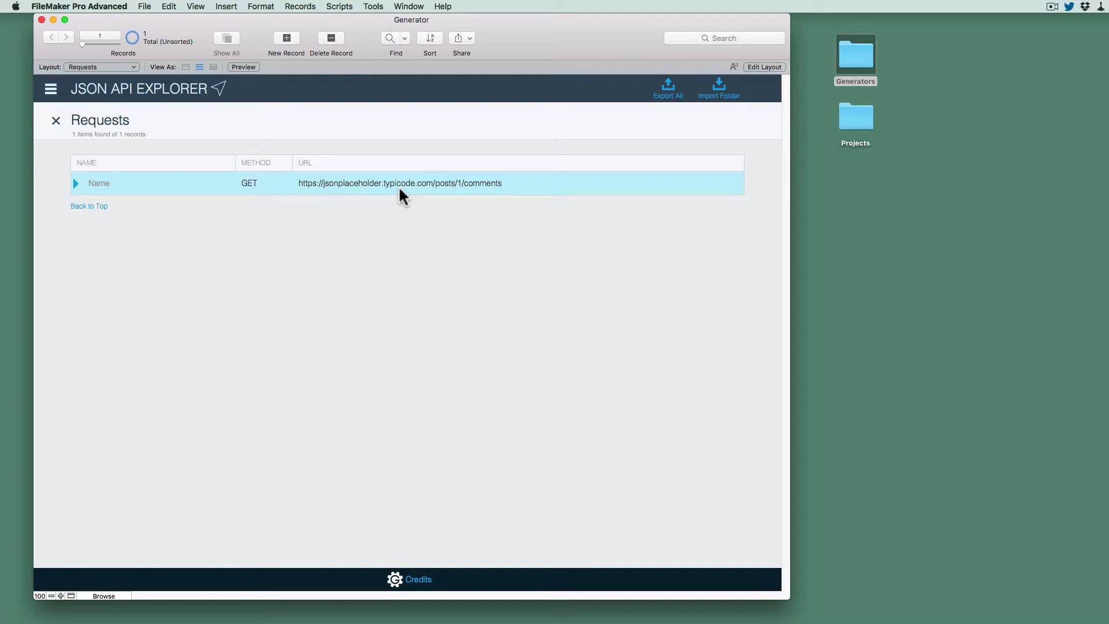
left_click(75, 184)
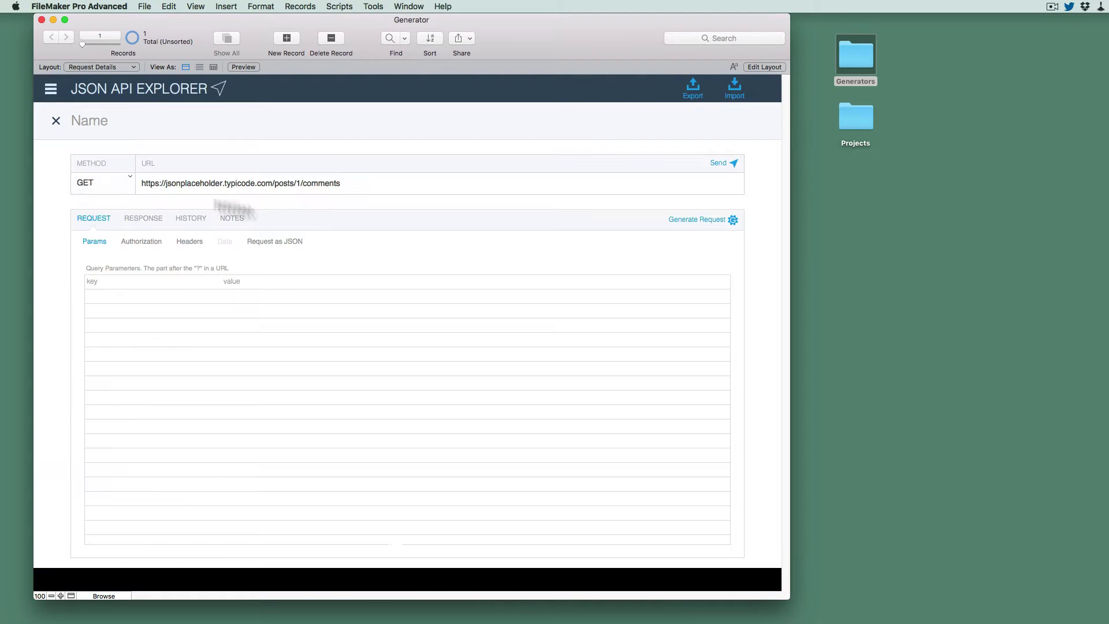
left_click(647, 122)
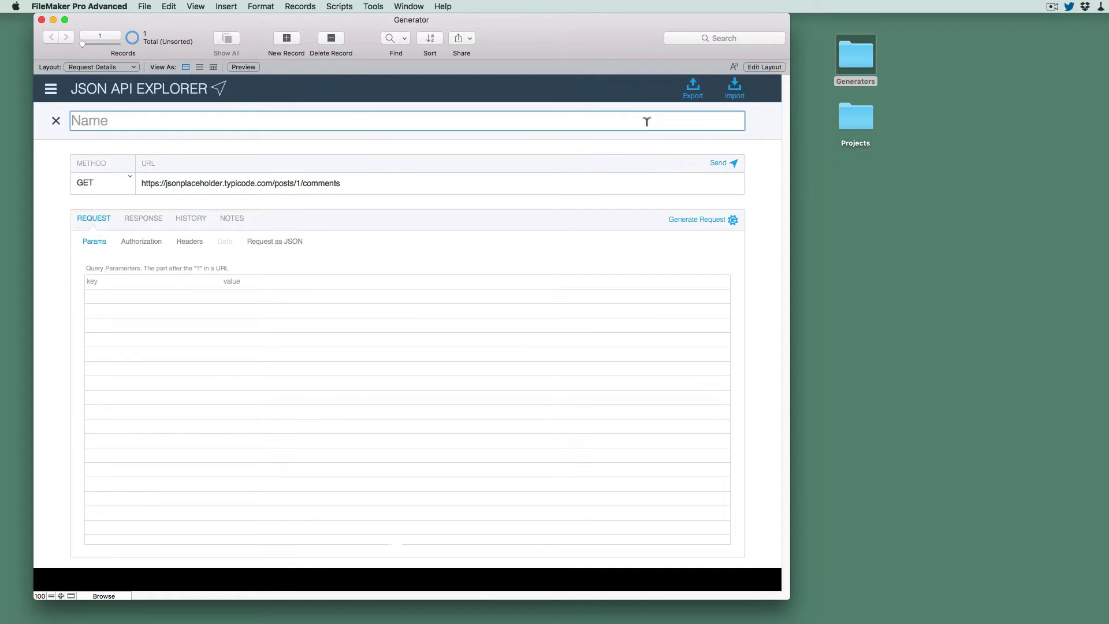
Step: Export the request with authentication removed, saving it as Request.json on the Desktop
left_click(694, 88)
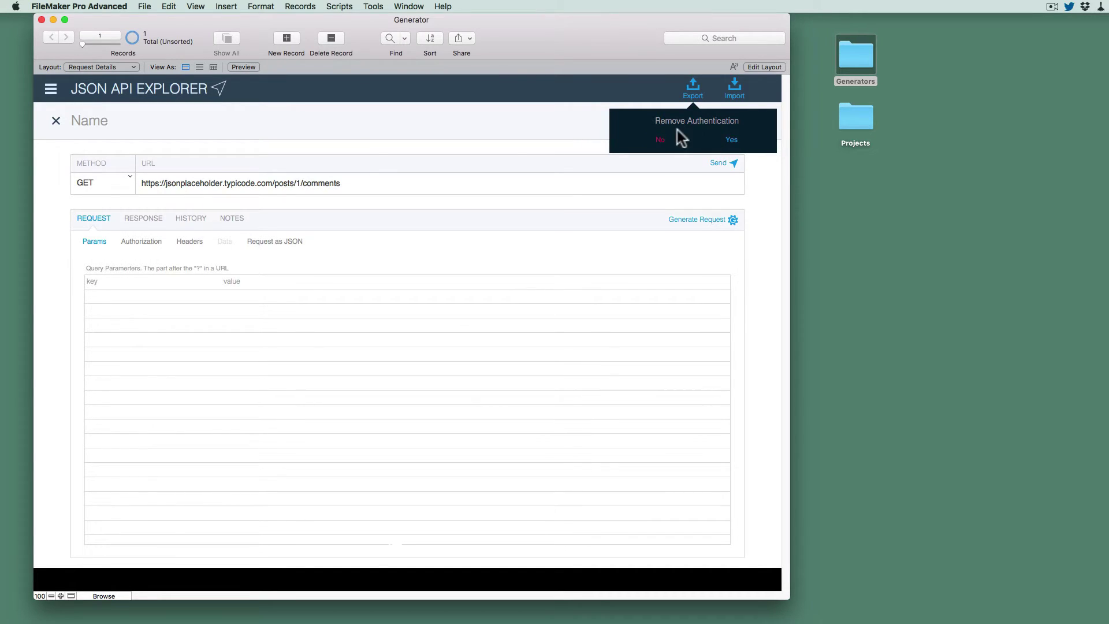
left_click(729, 138)
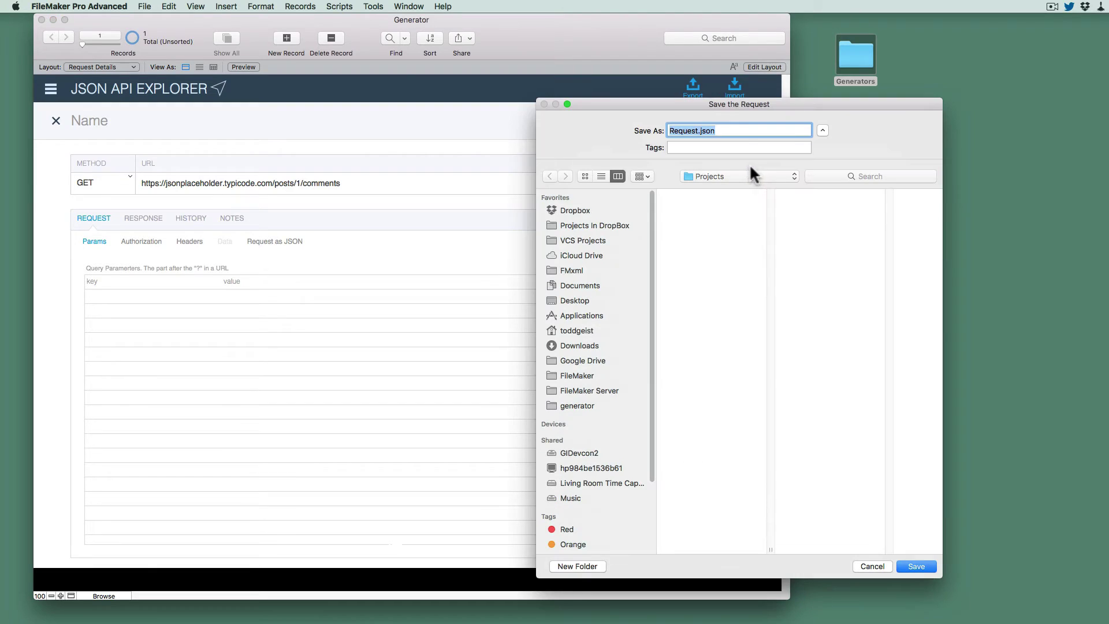
key("super+shift+d")
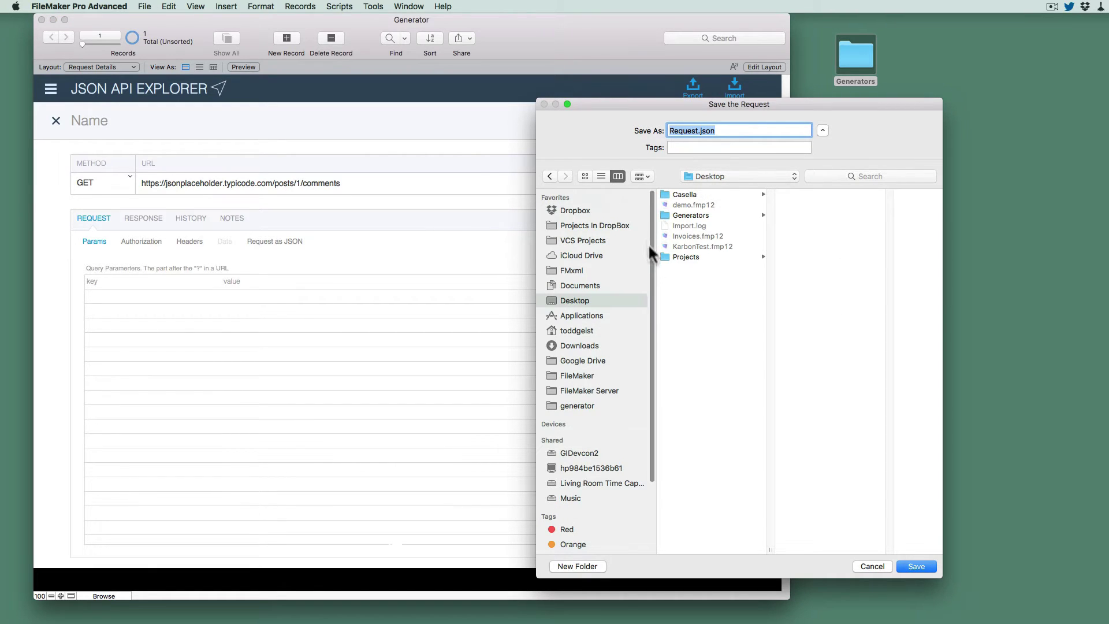
left_click(929, 566)
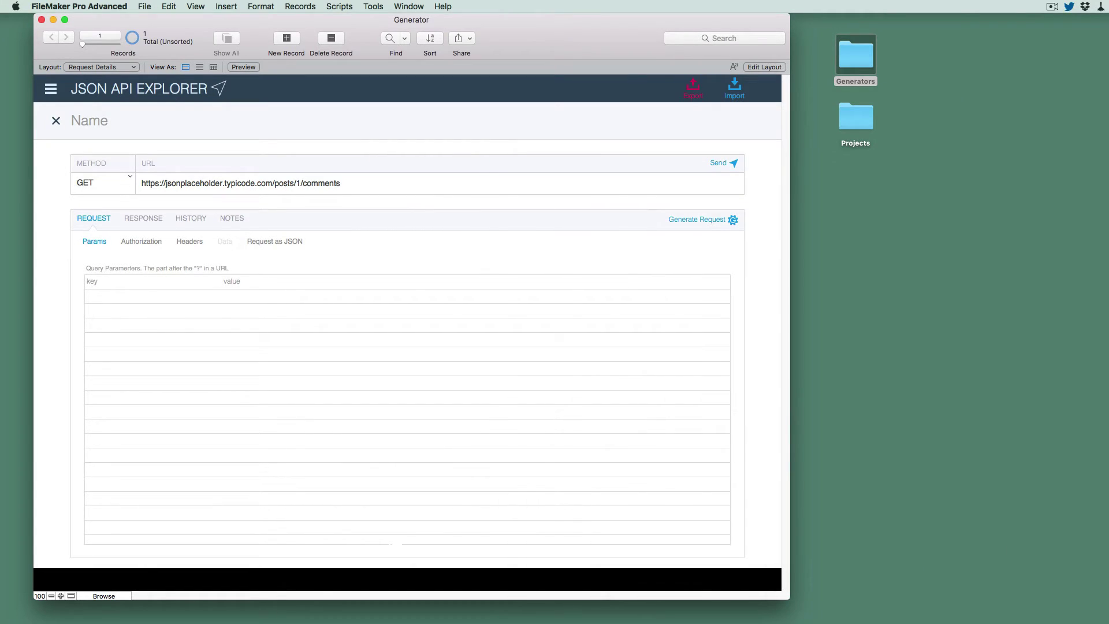
Step: Place Request.json below the Projects folder on the desktop, and examine its JSON content in TextMate before closing it
left_click_drag(962, 262, 859, 199)
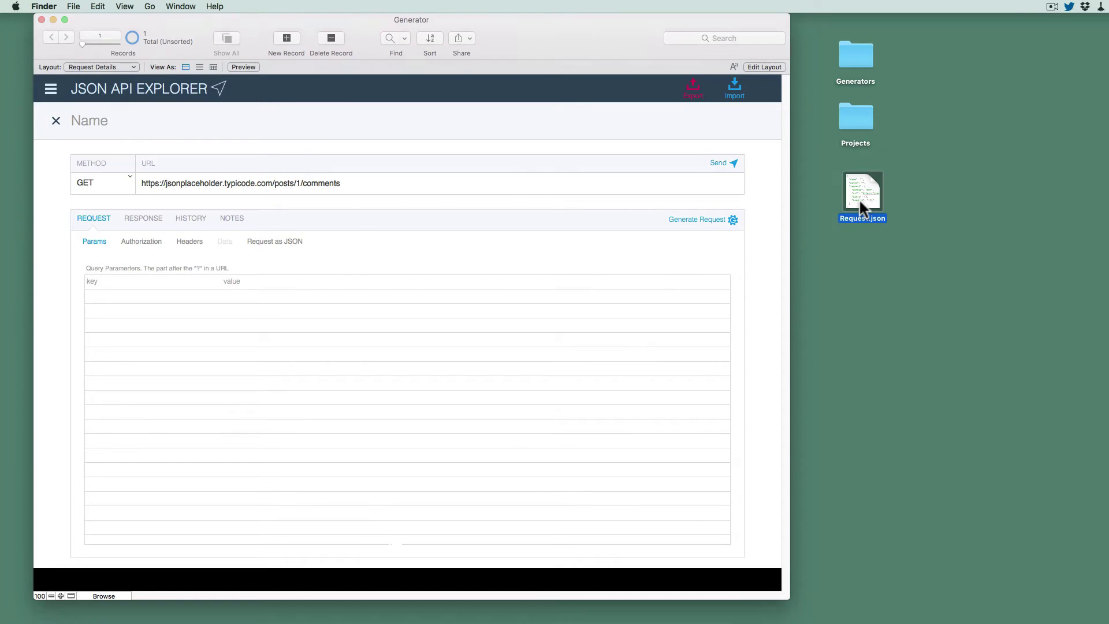
double_click(859, 201)
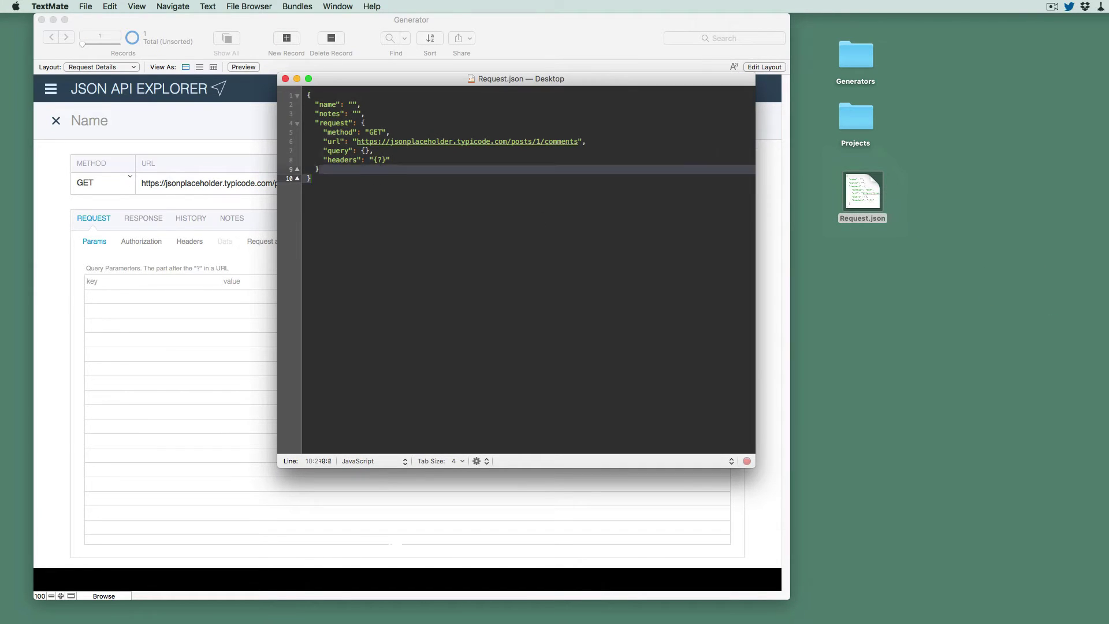
key("super+a")
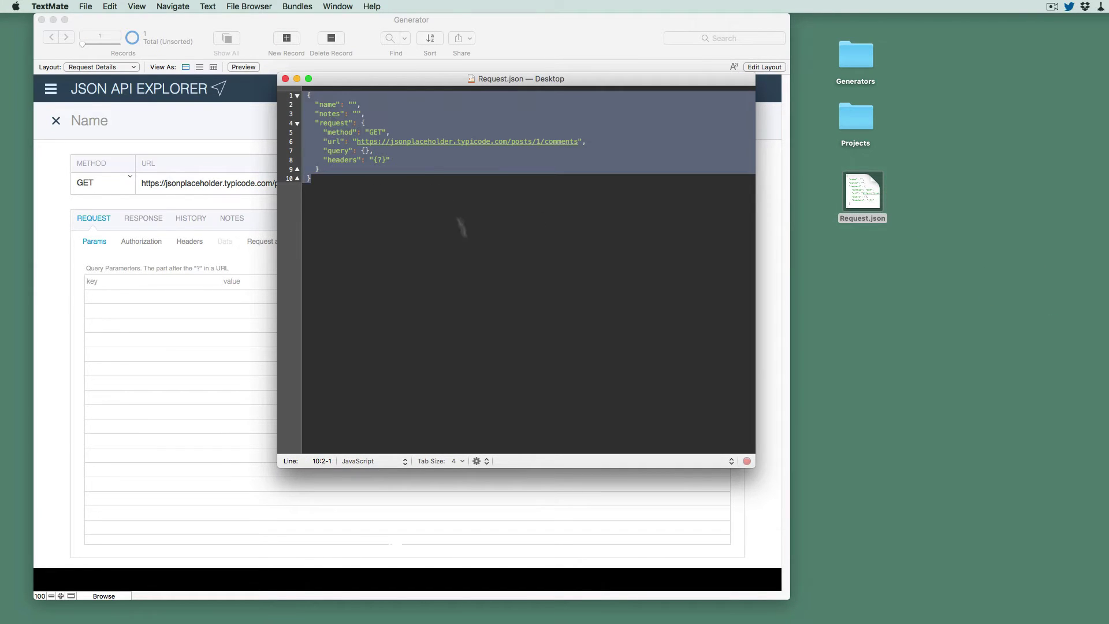
left_click(285, 78)
Step: Check the request's history and response body in FileMaker, and compare them with the contents of the exported Request.json
left_click(130, 220)
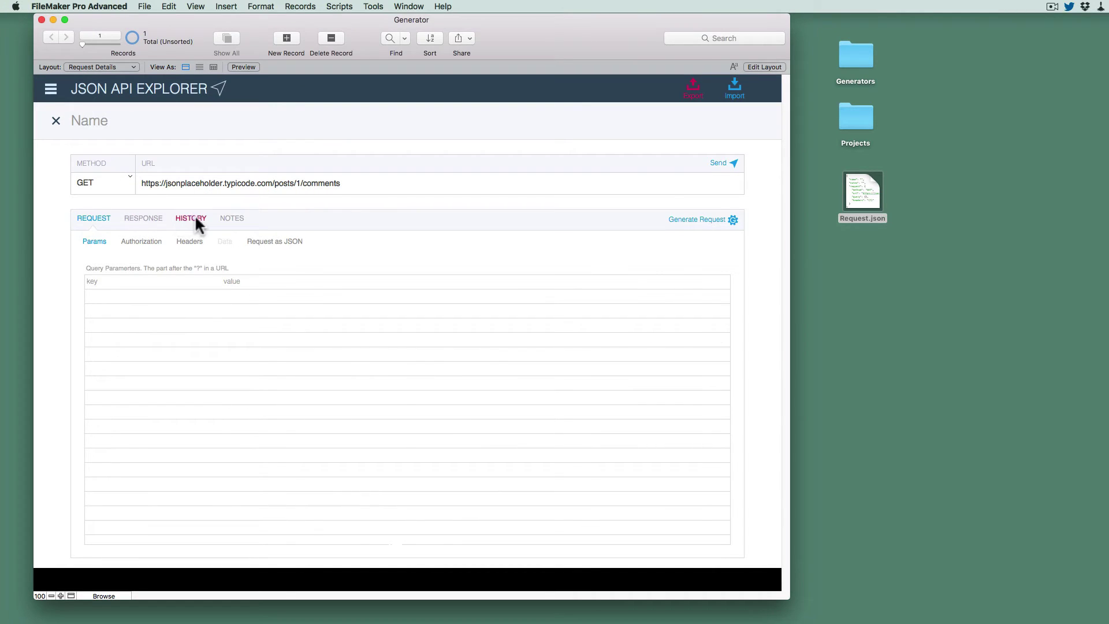
left_click(193, 219)
left_click(132, 220)
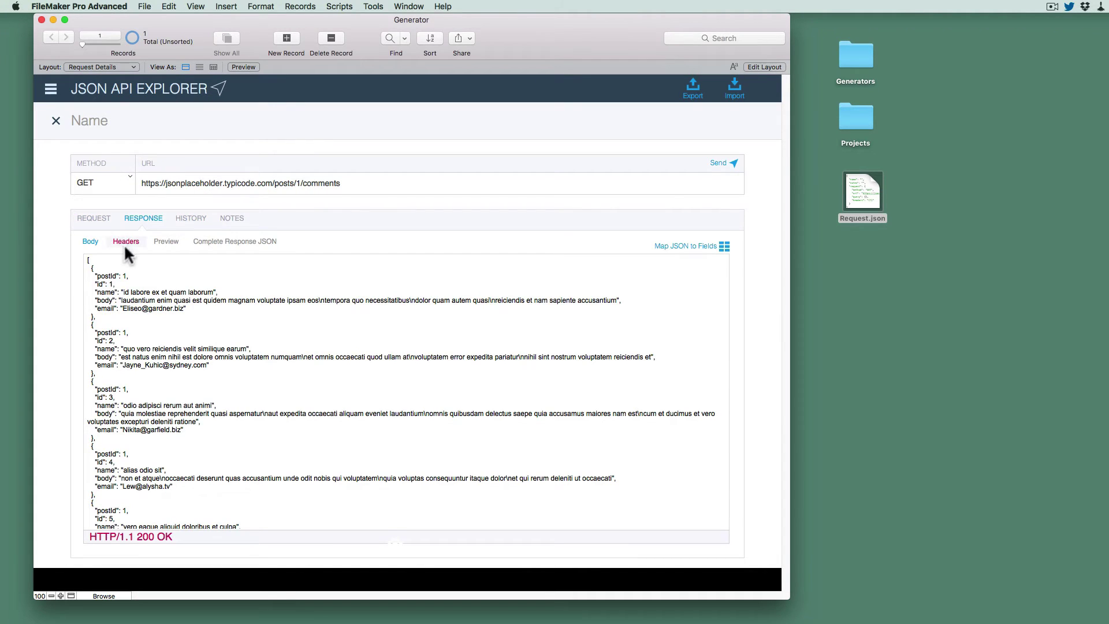
double_click(860, 197)
left_click(285, 79)
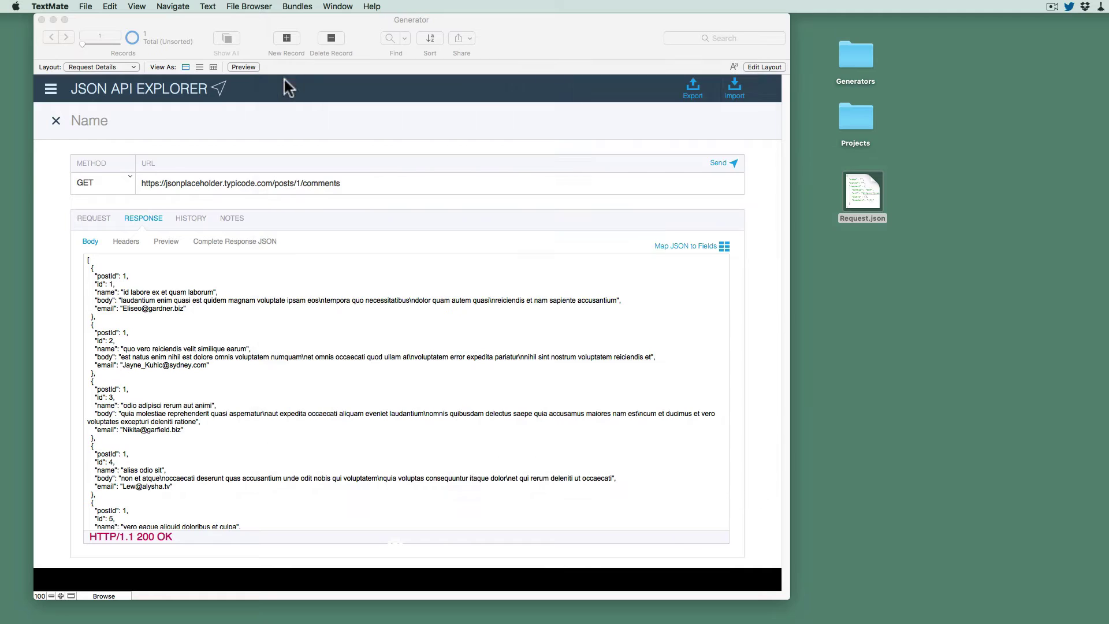
Step: Delete the GET posts/1/comments request record from the JSON API Explorer
left_click(295, 130)
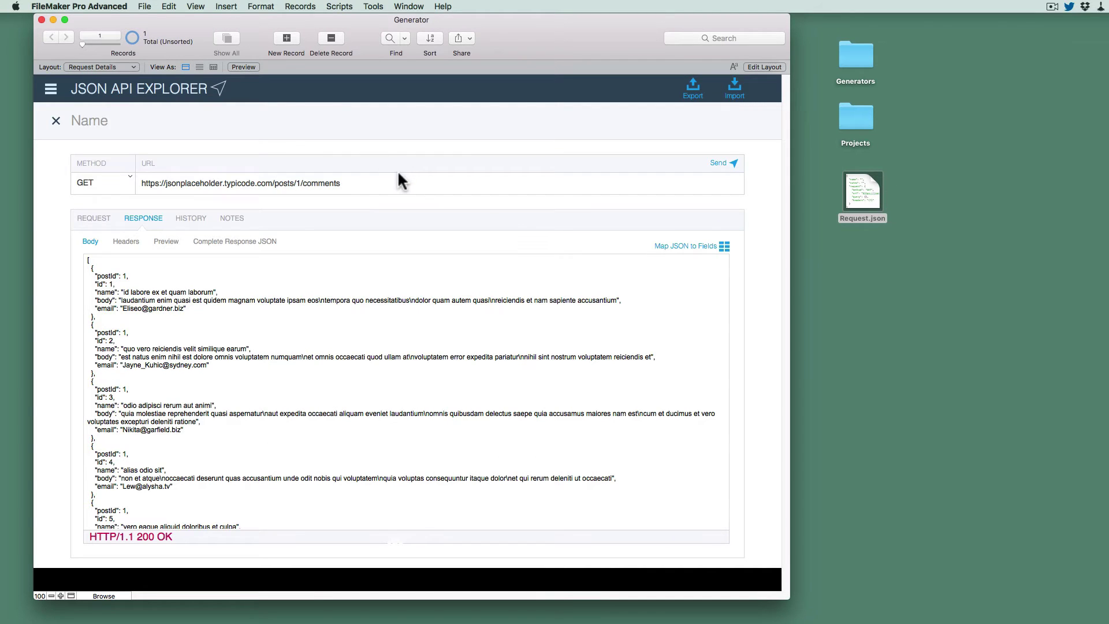
key("super+e")
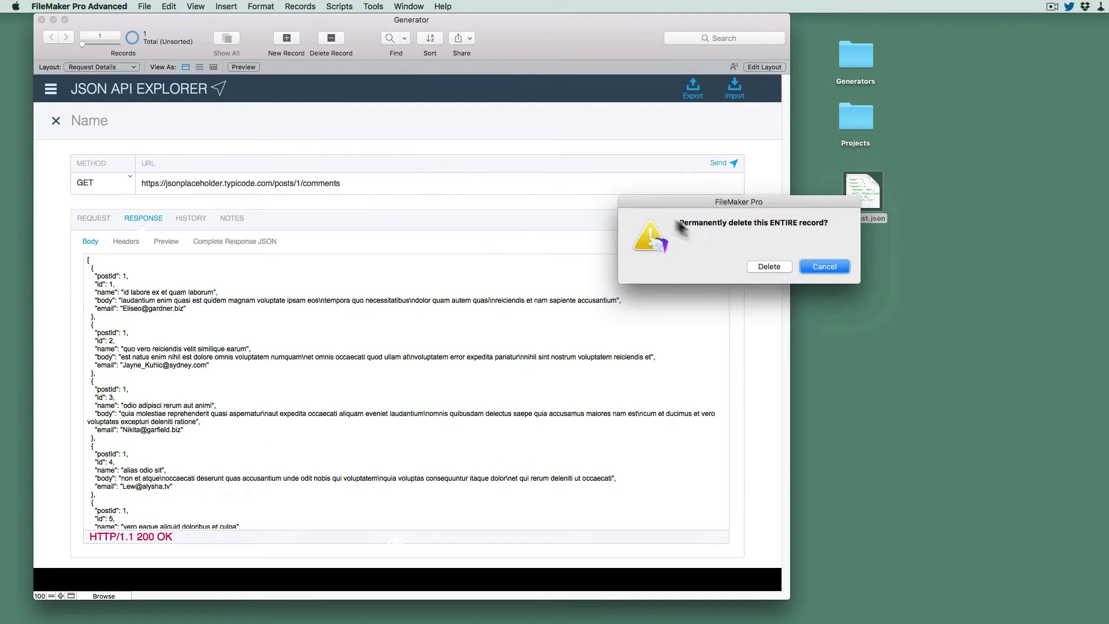
left_click(775, 269)
Step: Import the request from the Request.json file on the Desktop
left_click(735, 86)
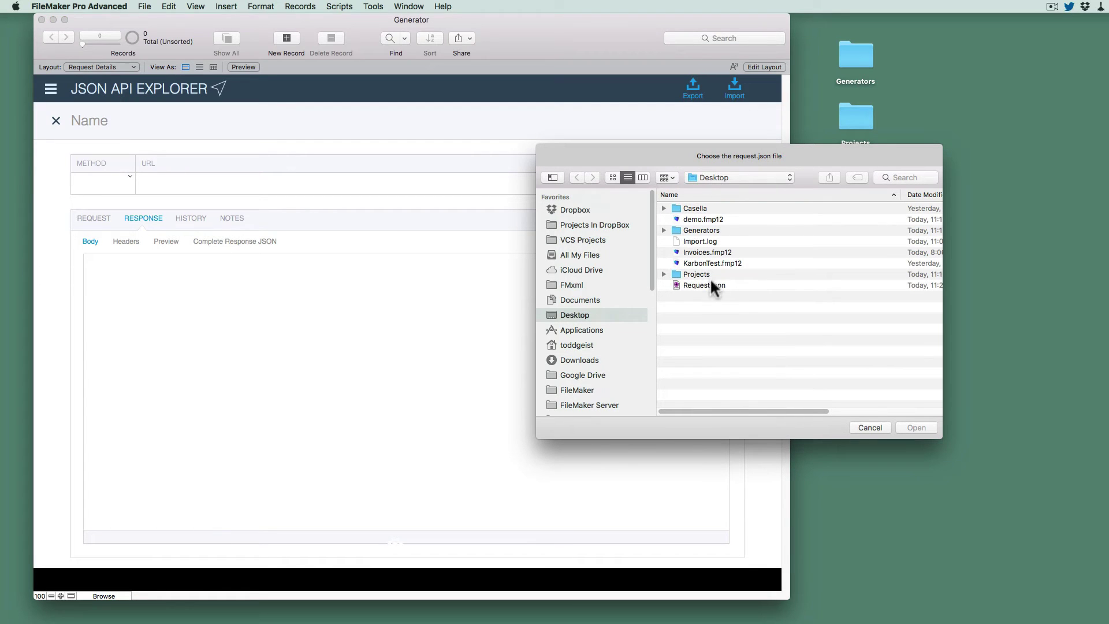
left_click(704, 284)
left_click(917, 428)
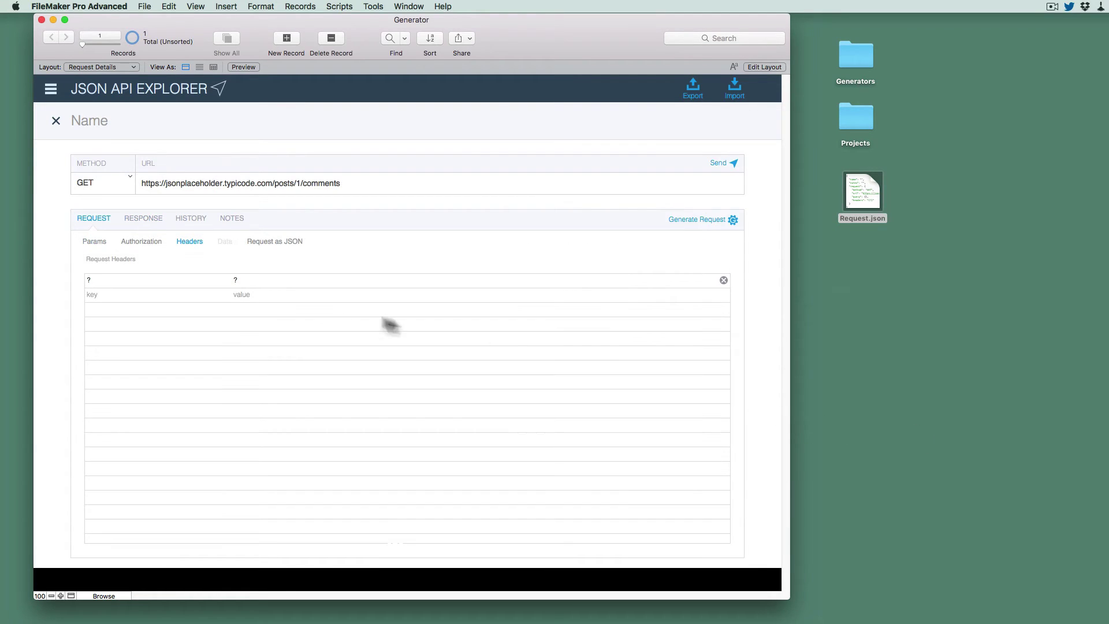
Step: Review the imported request's authorization, response and URL without changing them
left_click(149, 243)
left_click(130, 220)
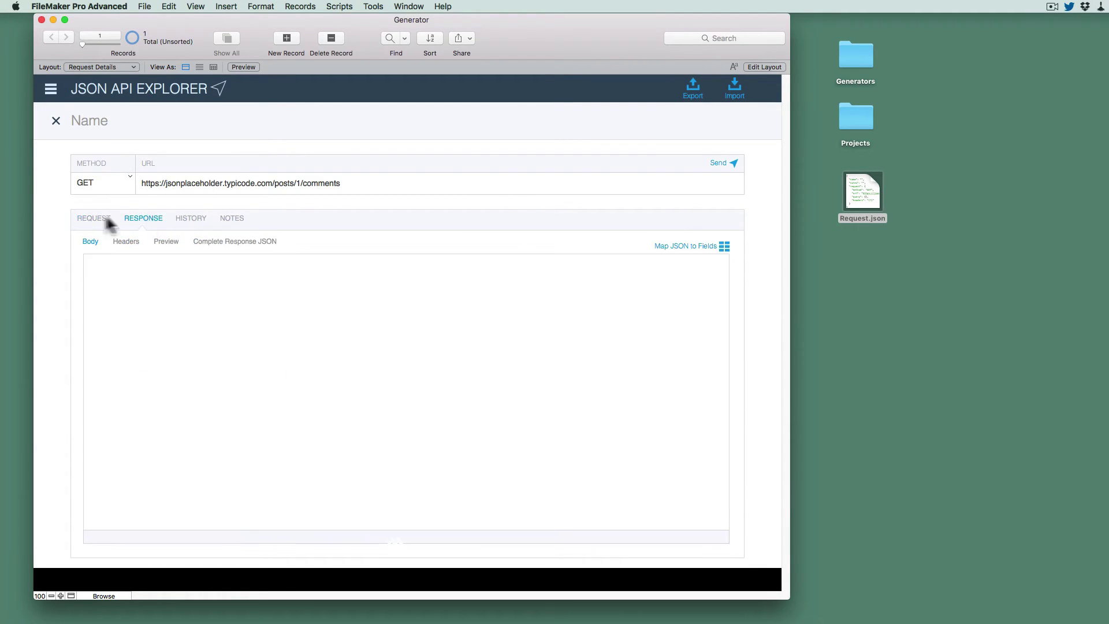
left_click(89, 219)
left_click(354, 173)
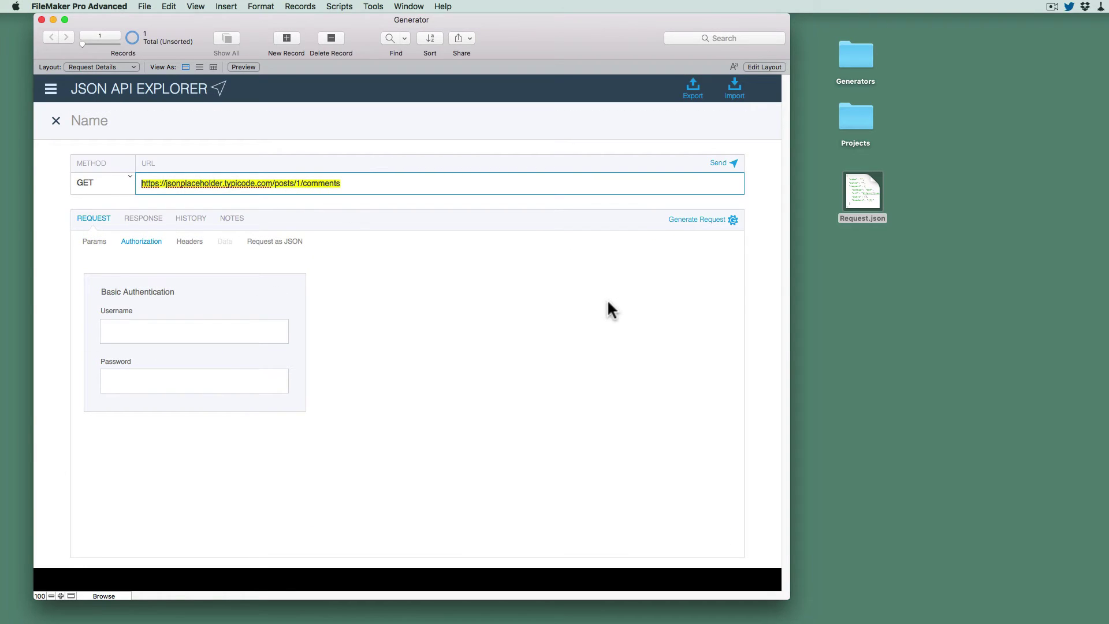
left_click(401, 218)
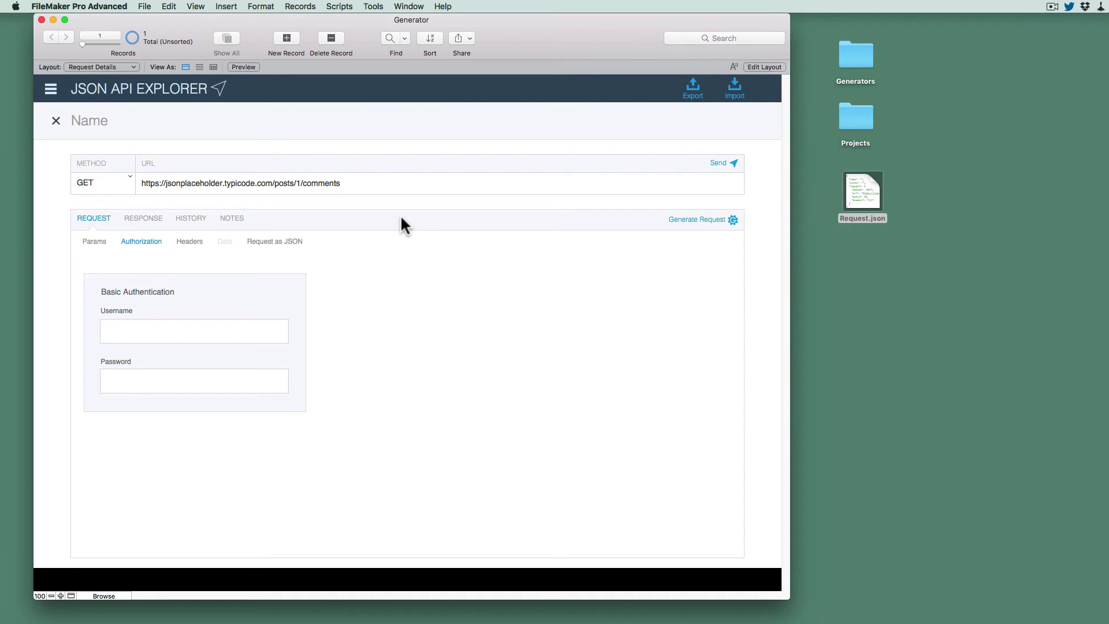
Step: Leave the request and open the demo field map in JSON Field Maps to view its JSON paths and fields
left_click(62, 122)
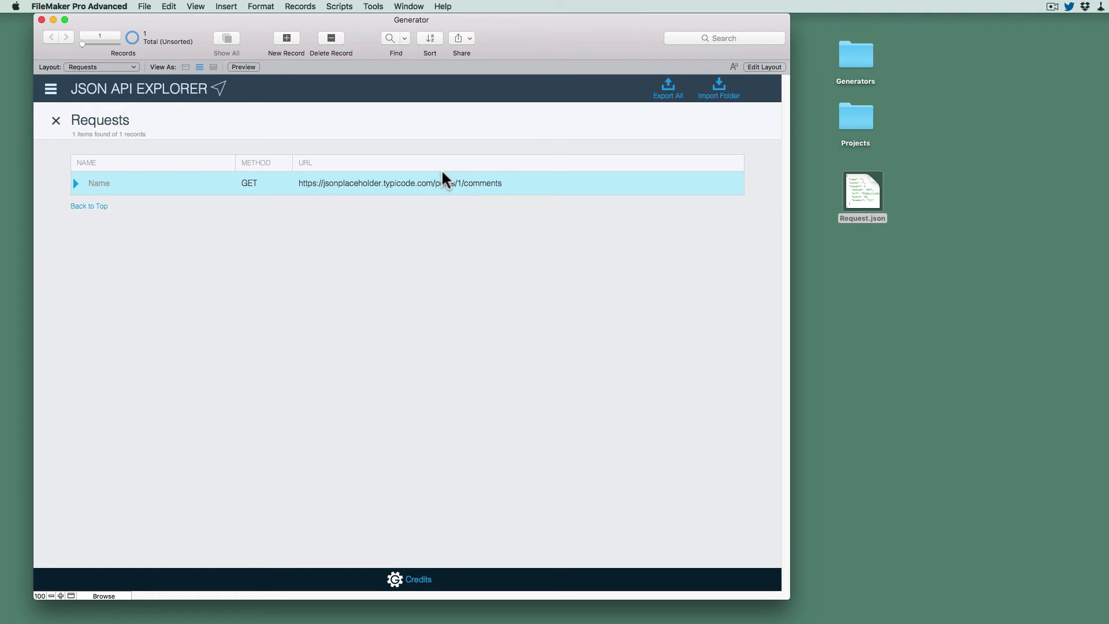
left_click(50, 89)
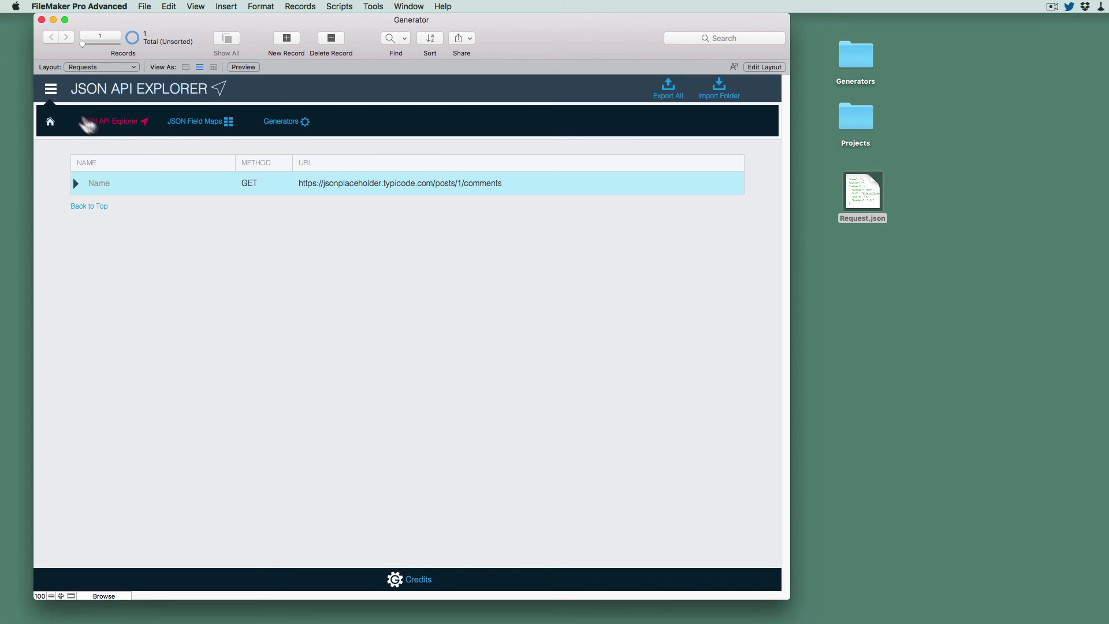
left_click(199, 126)
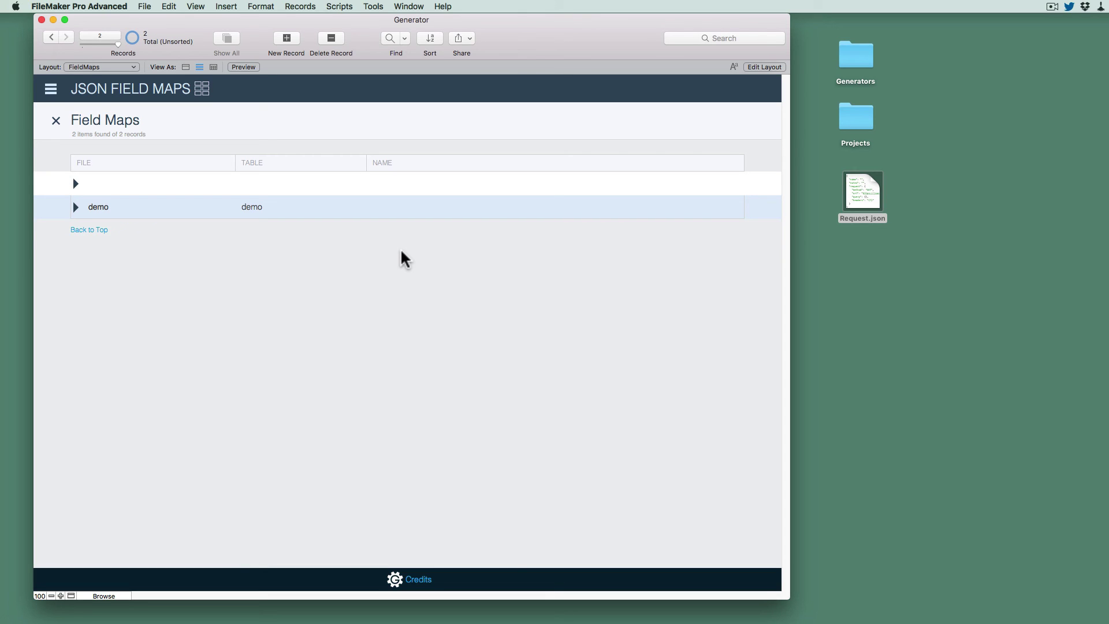
left_click(78, 206)
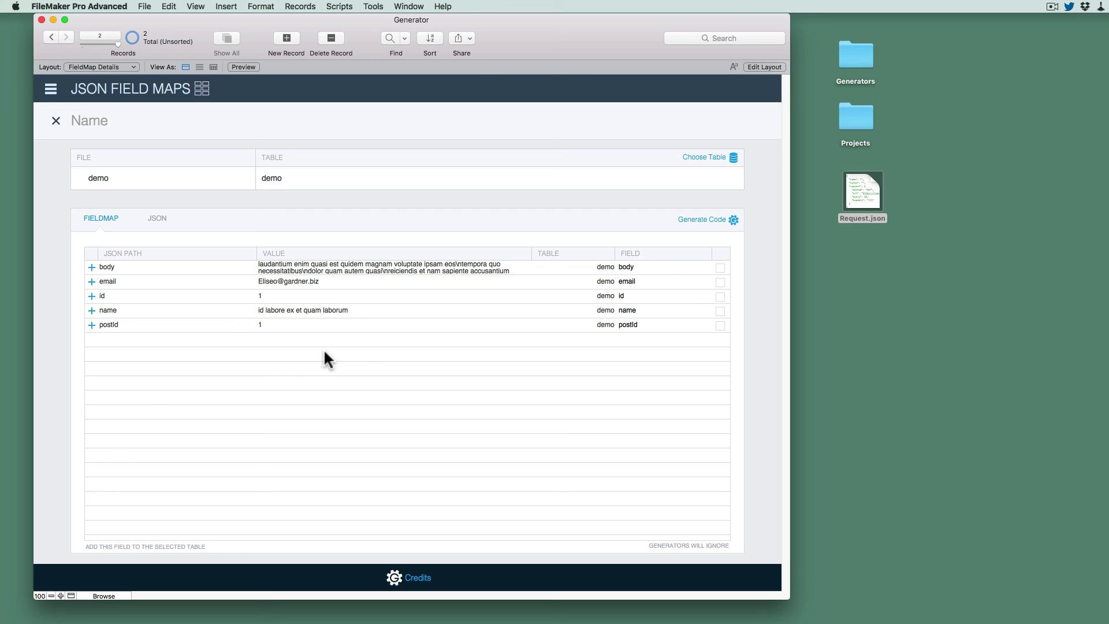
left_click(1052, 7)
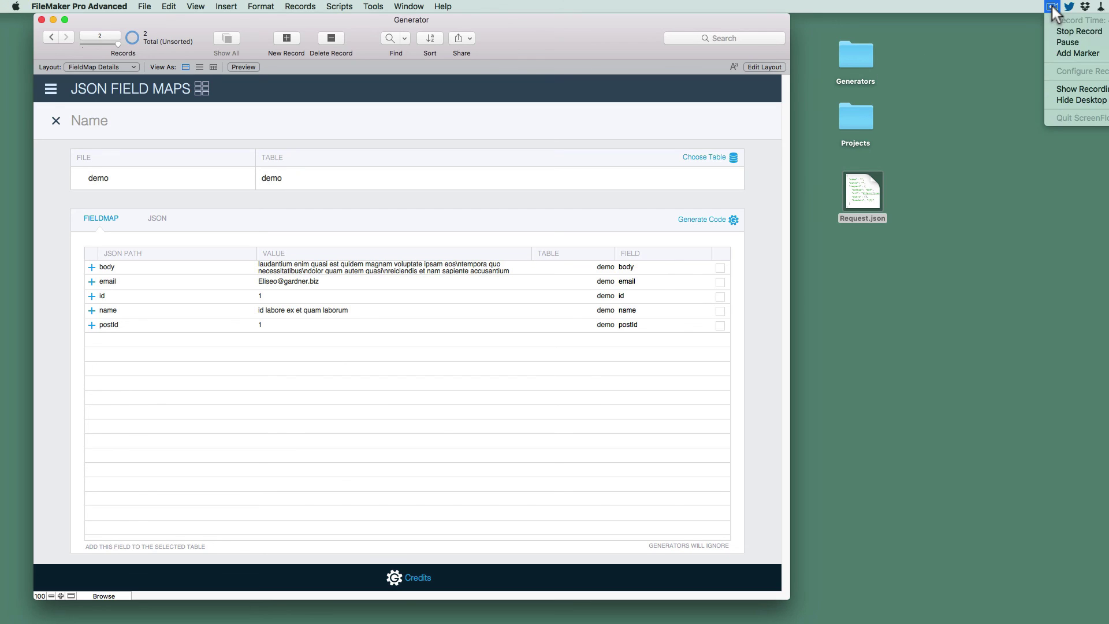